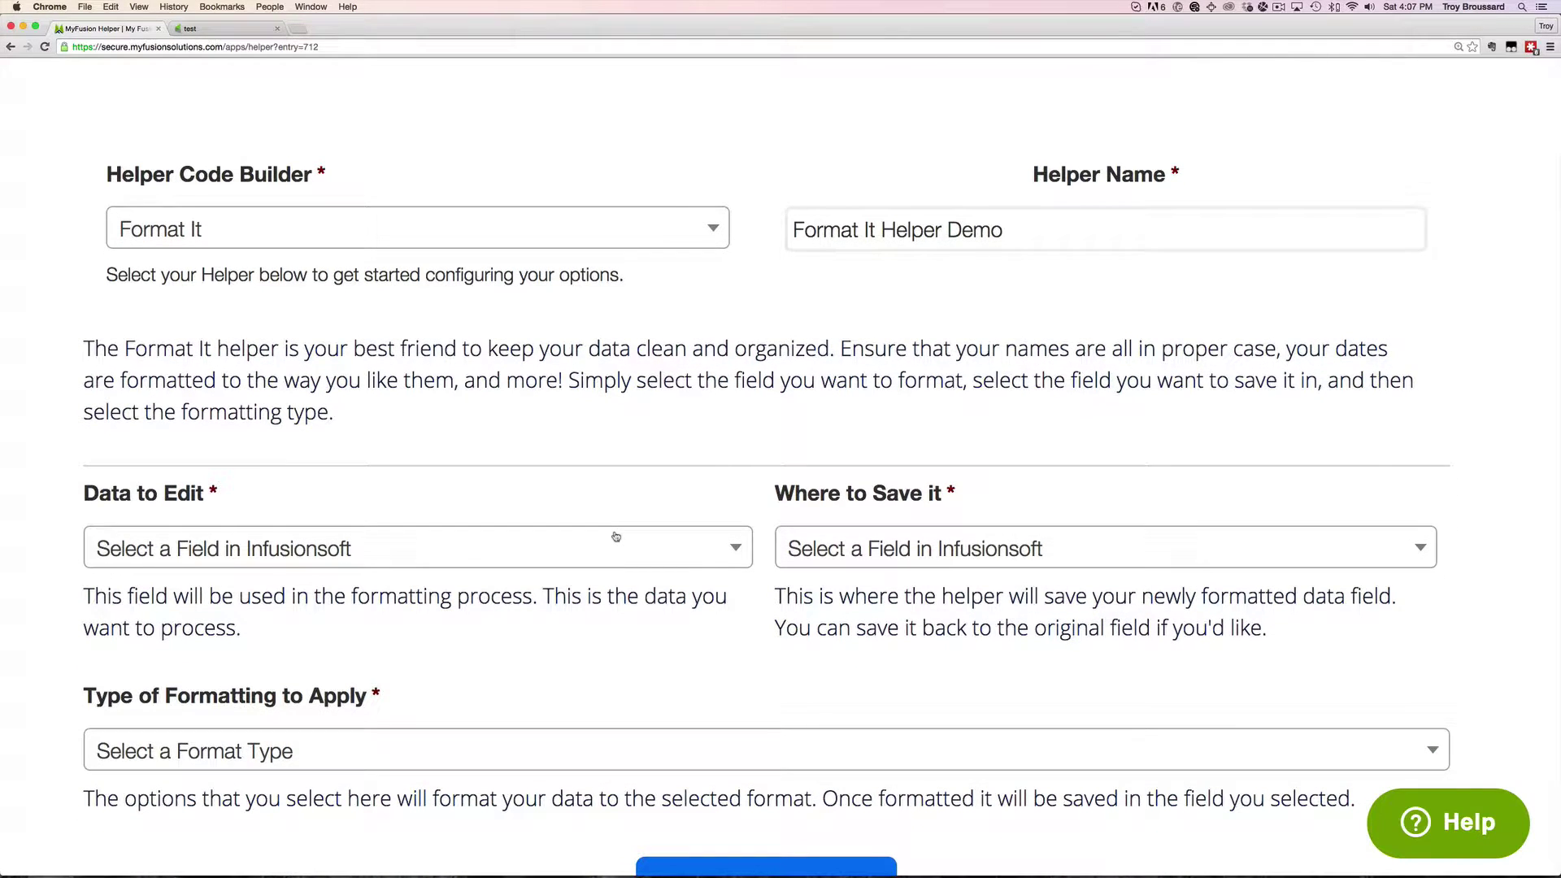
- Review the Data to Edit and Where to Save it settings, highlighting the note about saving back to the original field
scroll(615, 536, "down", 2)
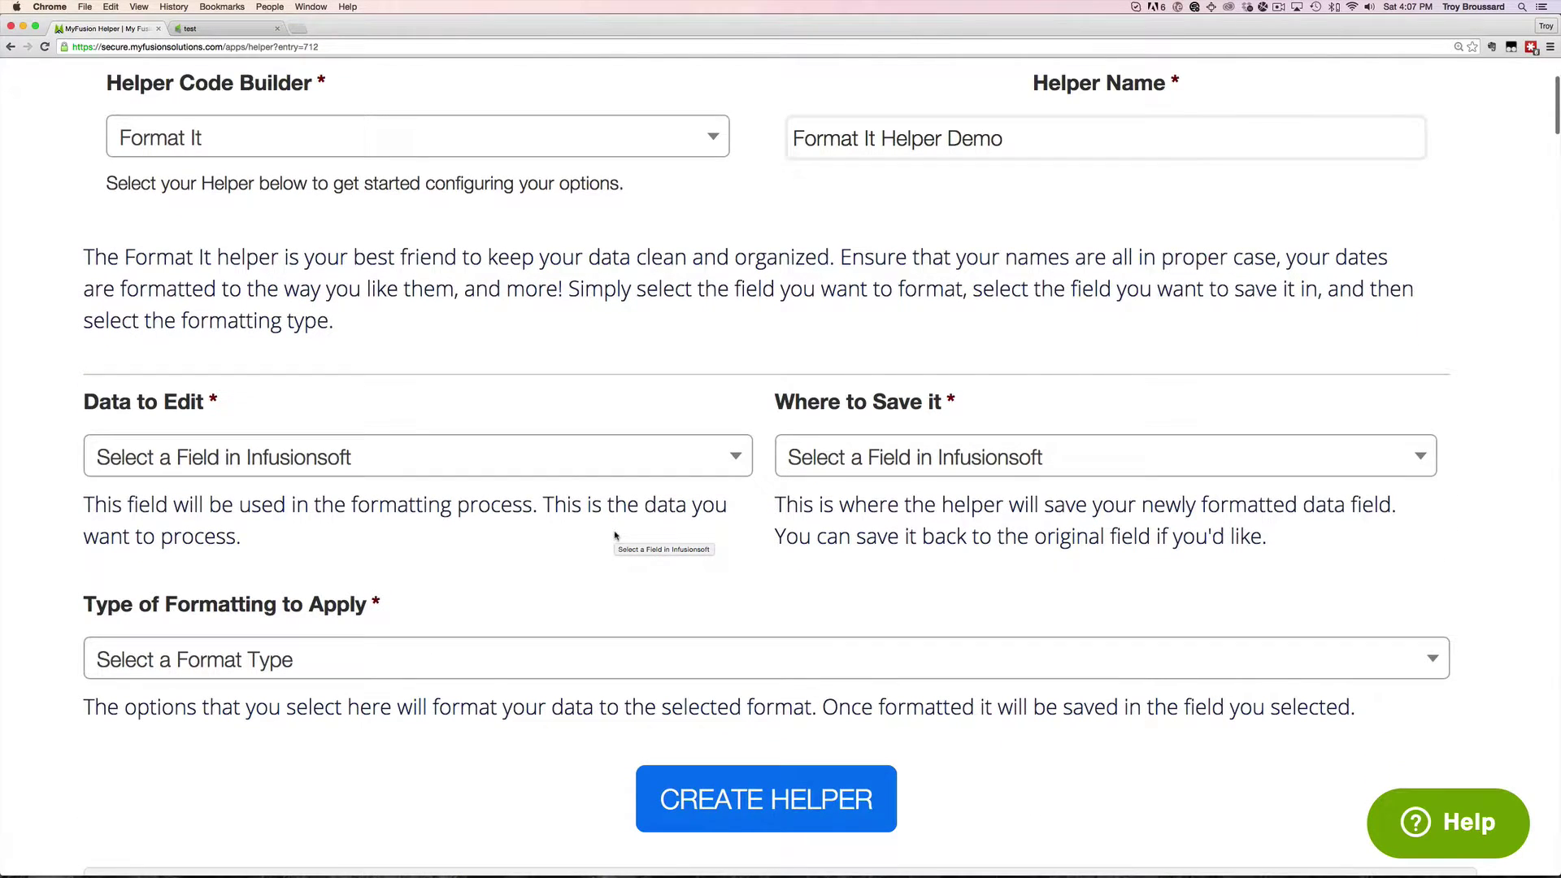
scroll(616, 536, "down", 1)
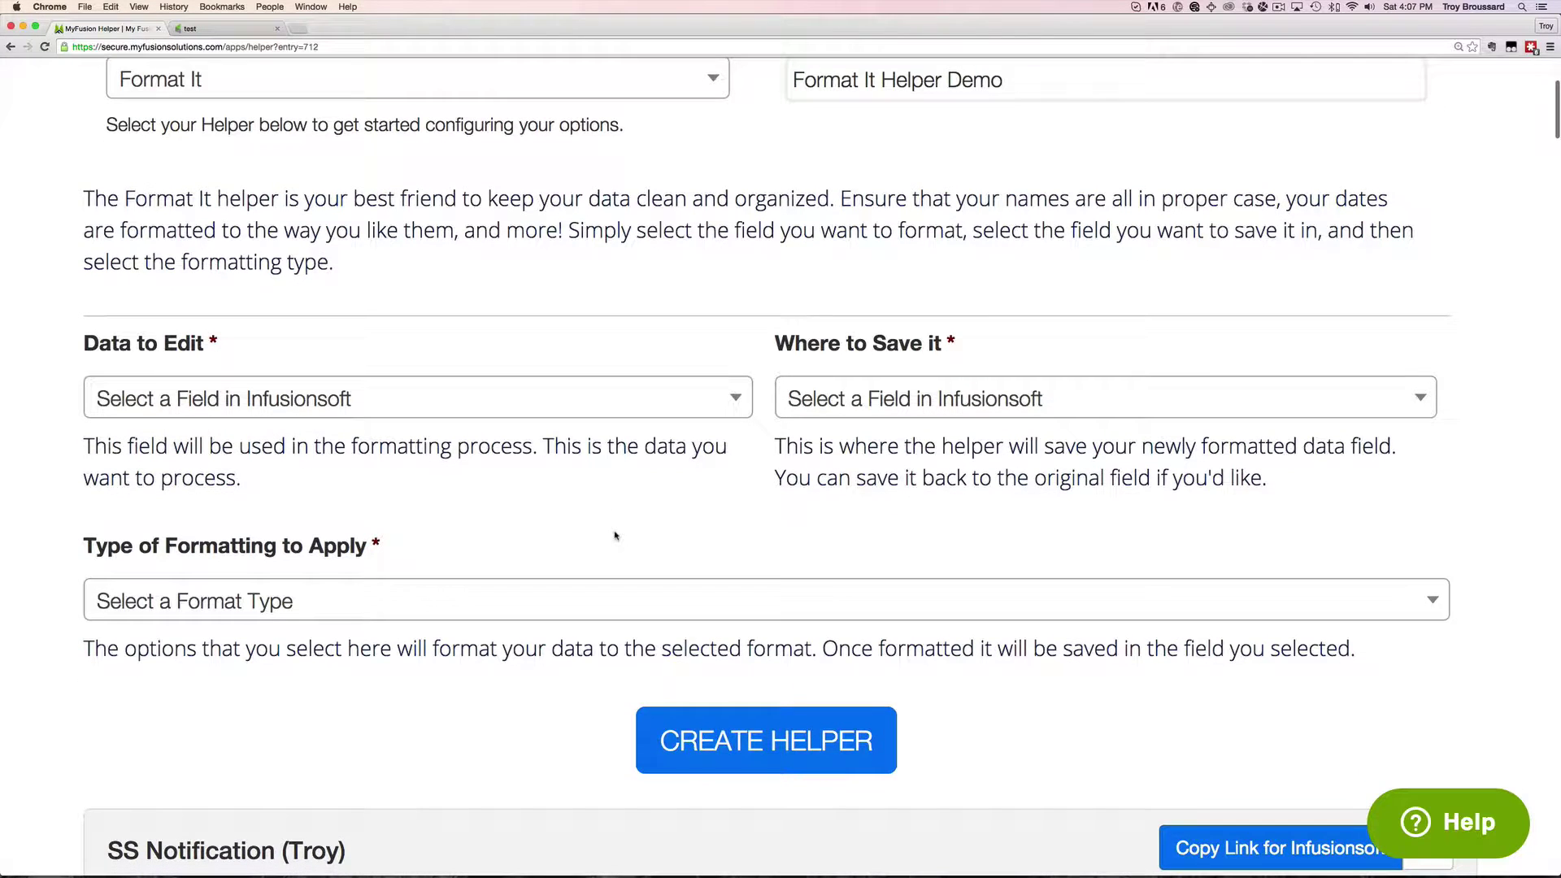
scroll(616, 536, "down", 1)
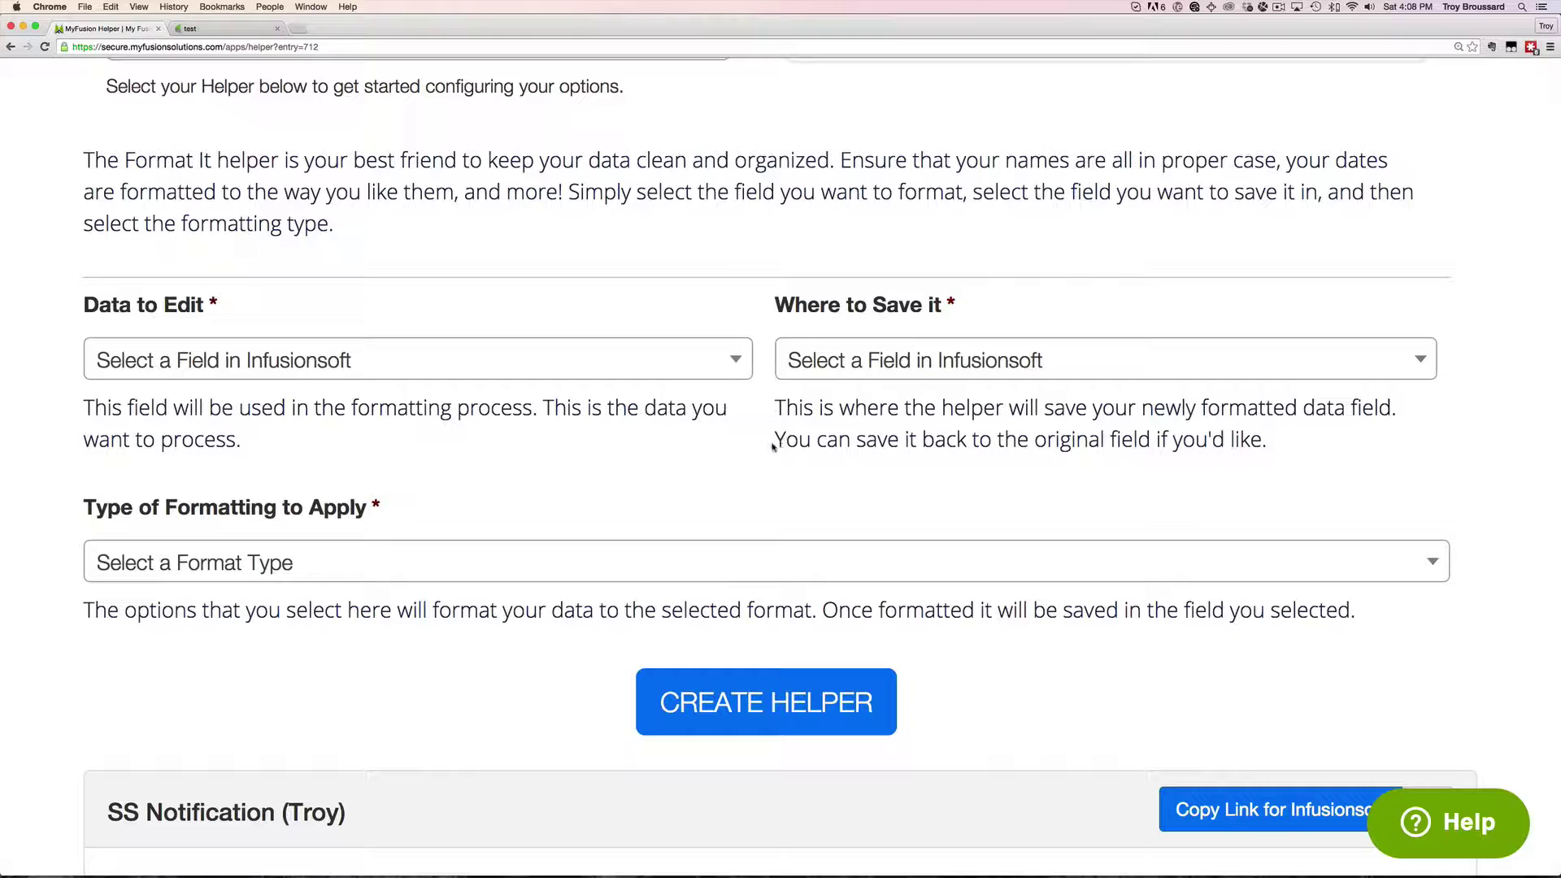
left_click_drag(775, 443, 1304, 444)
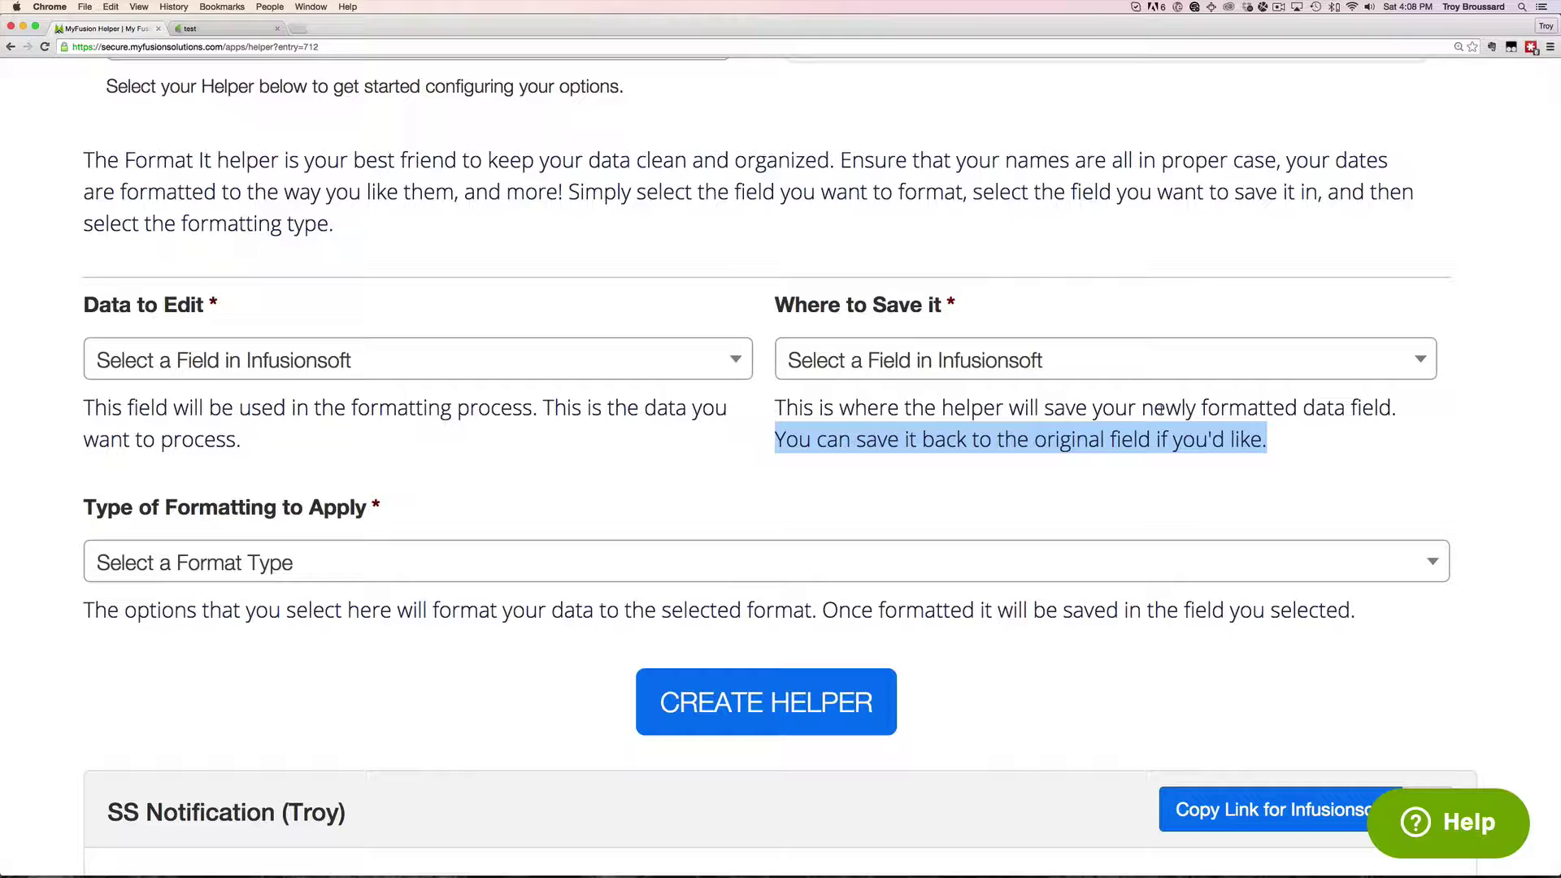
- Examine the available formatting types for the helper, from letter capitalization to the various date formats
scroll(939, 480, "down", 5)
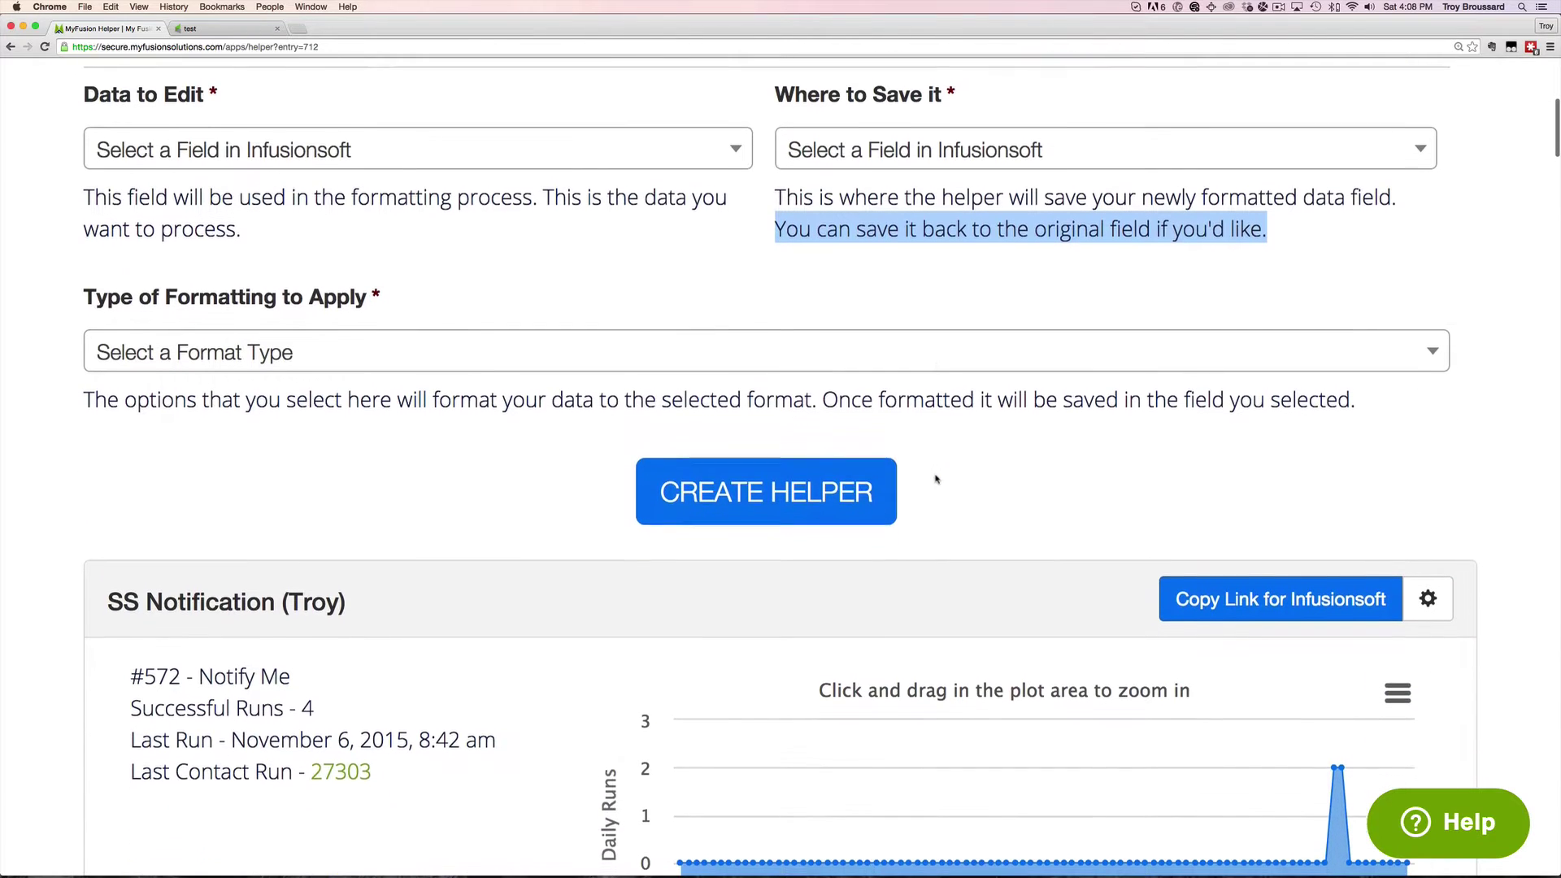
left_click(344, 329)
scroll(476, 353, "down", 2)
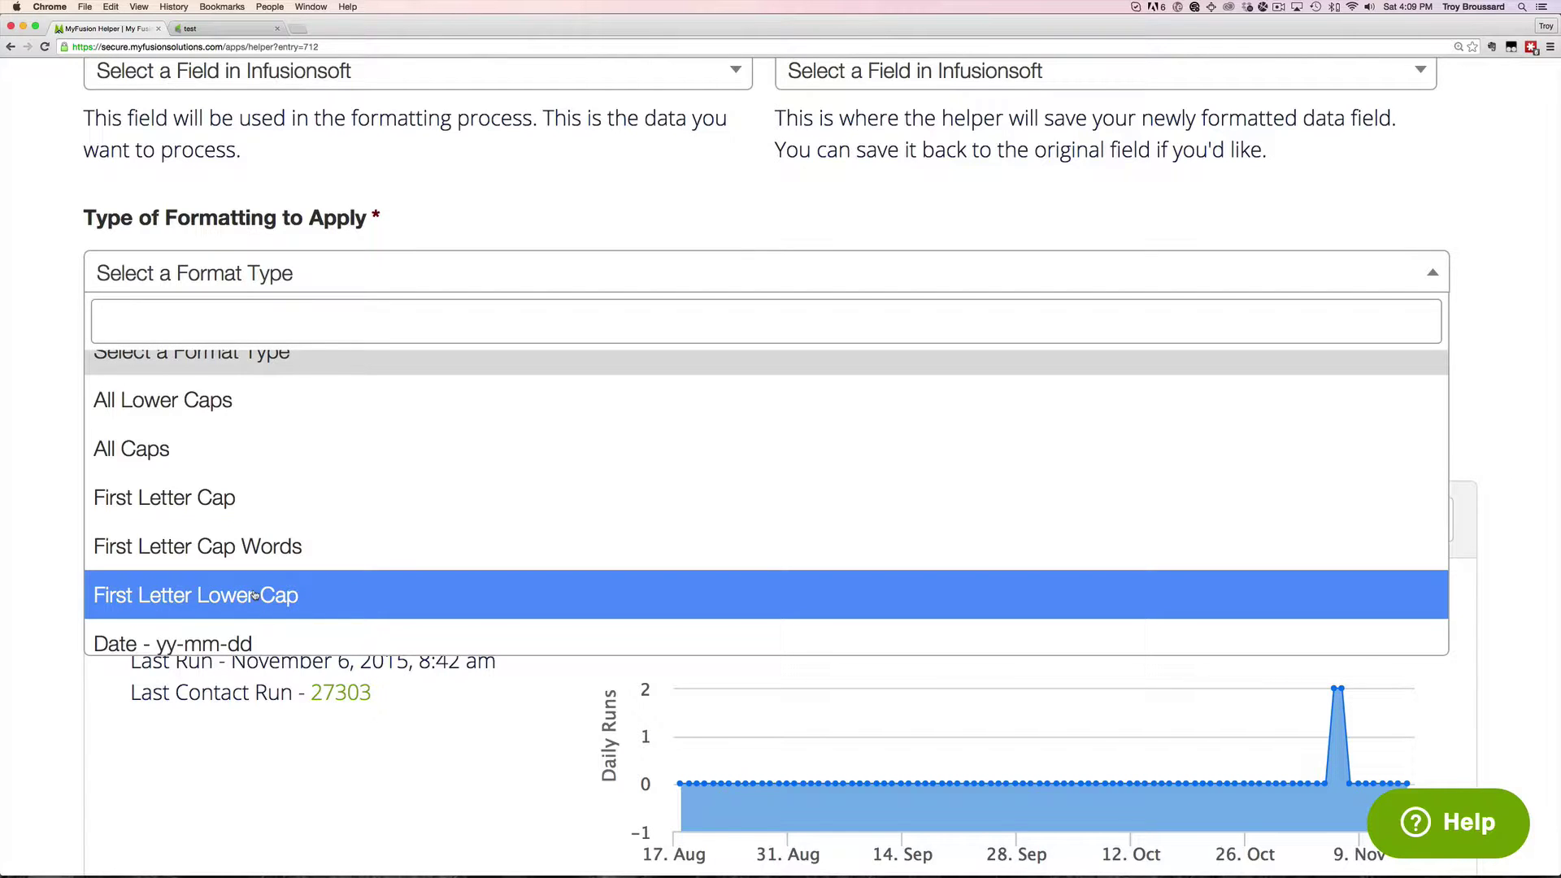
scroll(254, 595, "down", 3)
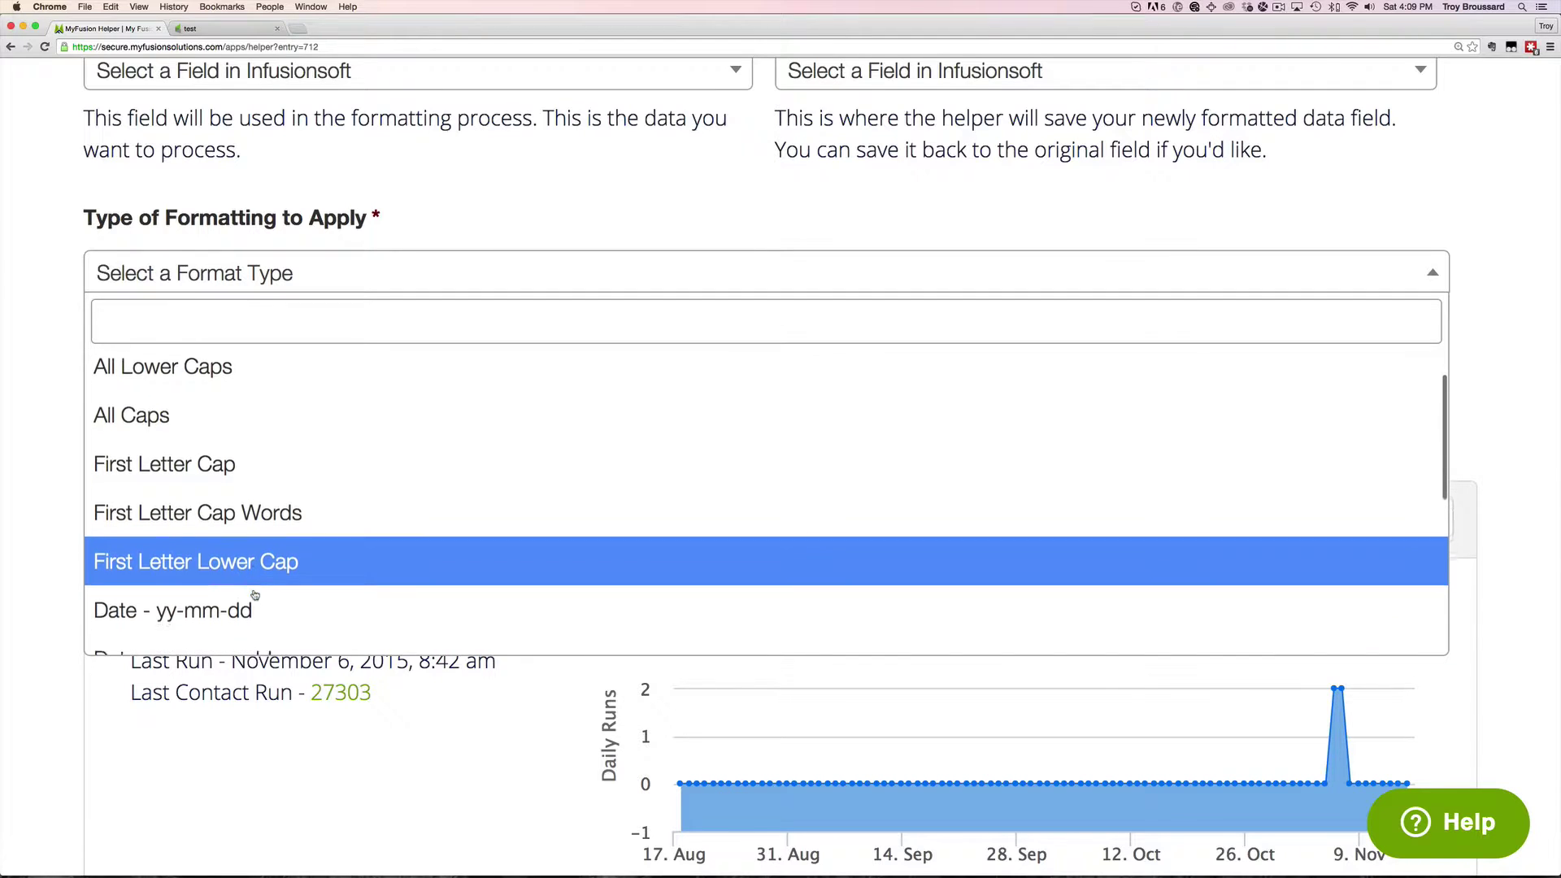
scroll(254, 595, "down", 3)
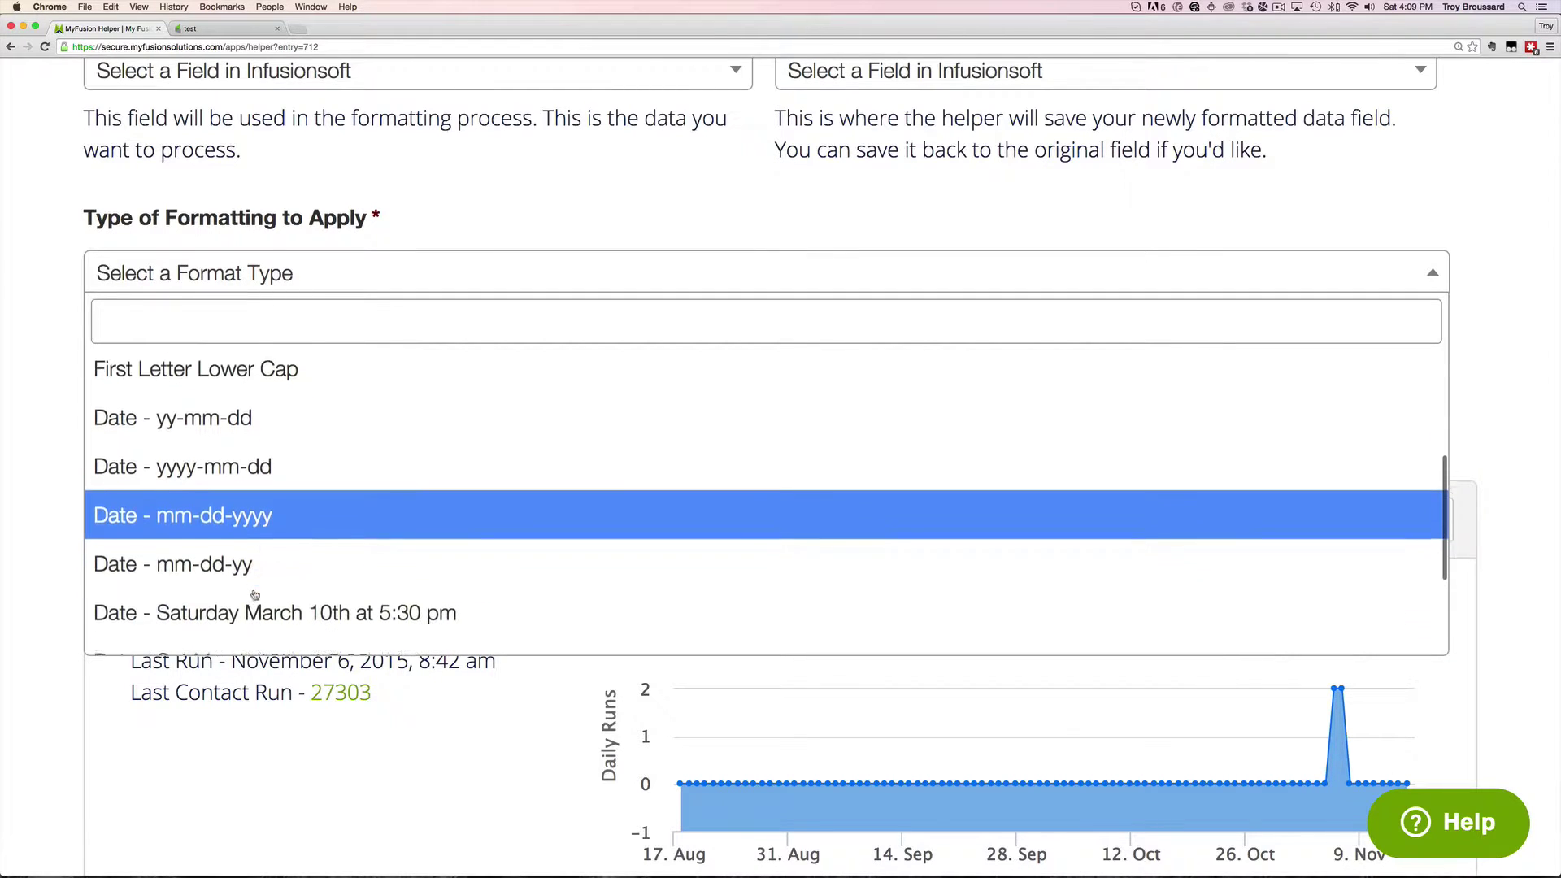
scroll(255, 596, "down", 1)
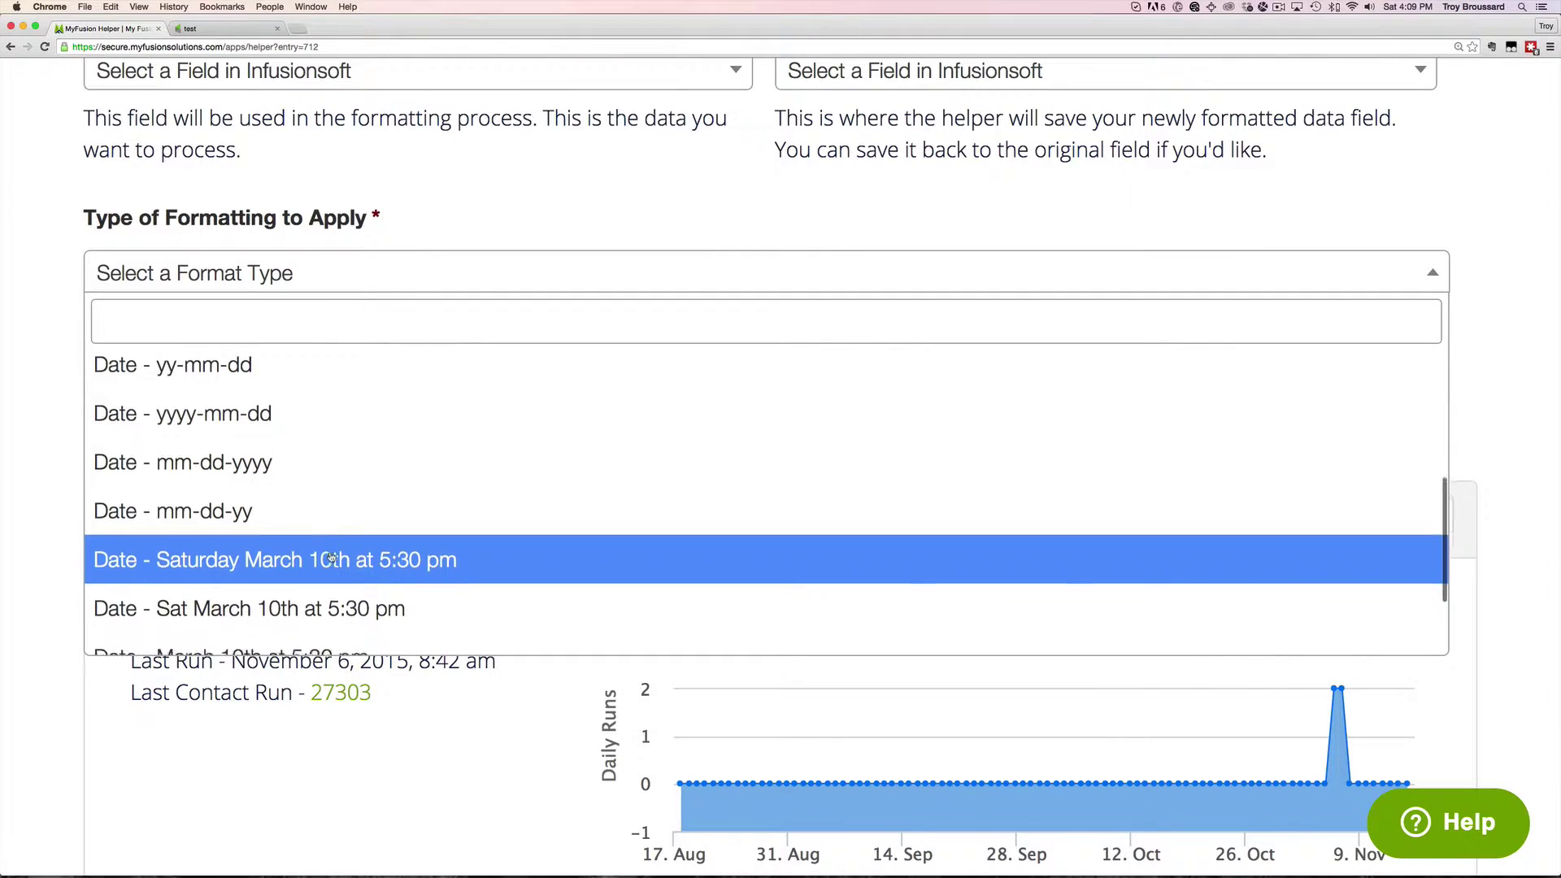
scroll(331, 558, "up", 1)
scroll(331, 557, "up", 1)
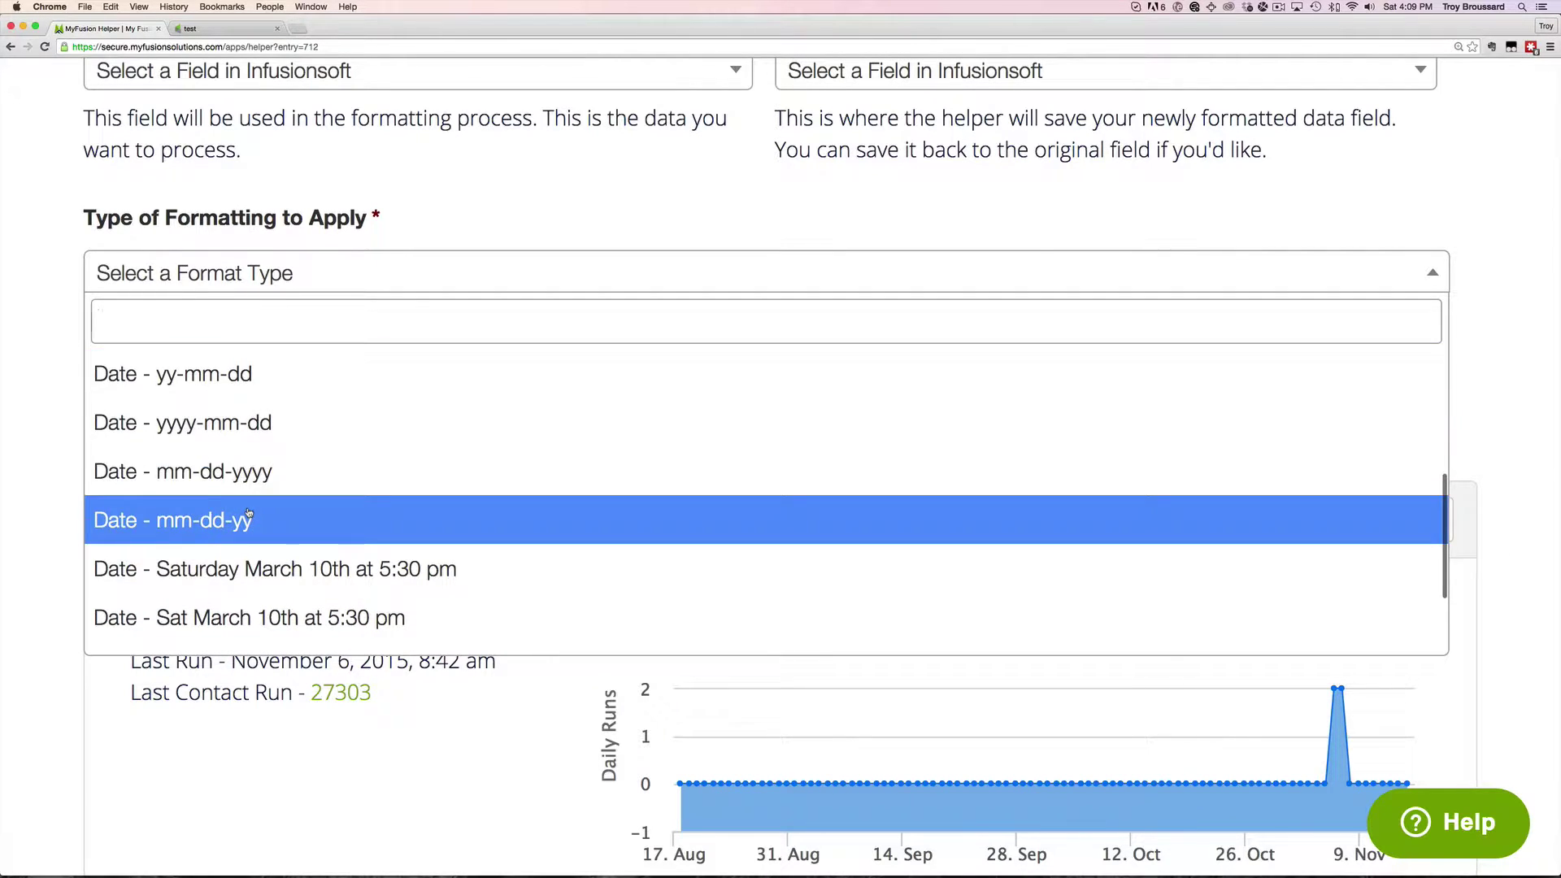
scroll(249, 511, "down", 2)
scroll(249, 511, "down", 3)
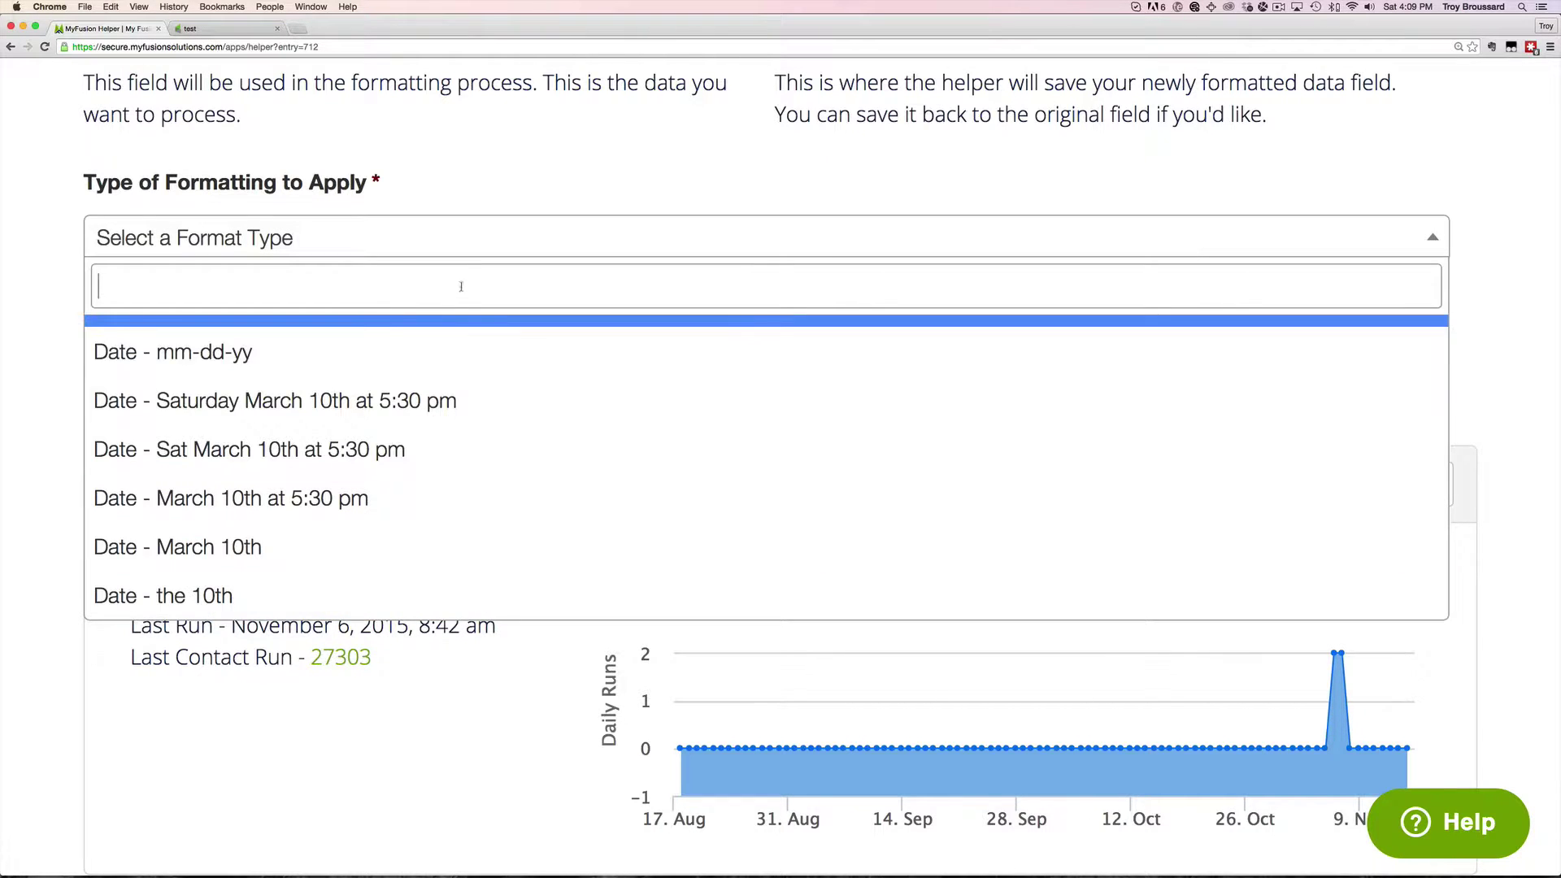
left_click(494, 250)
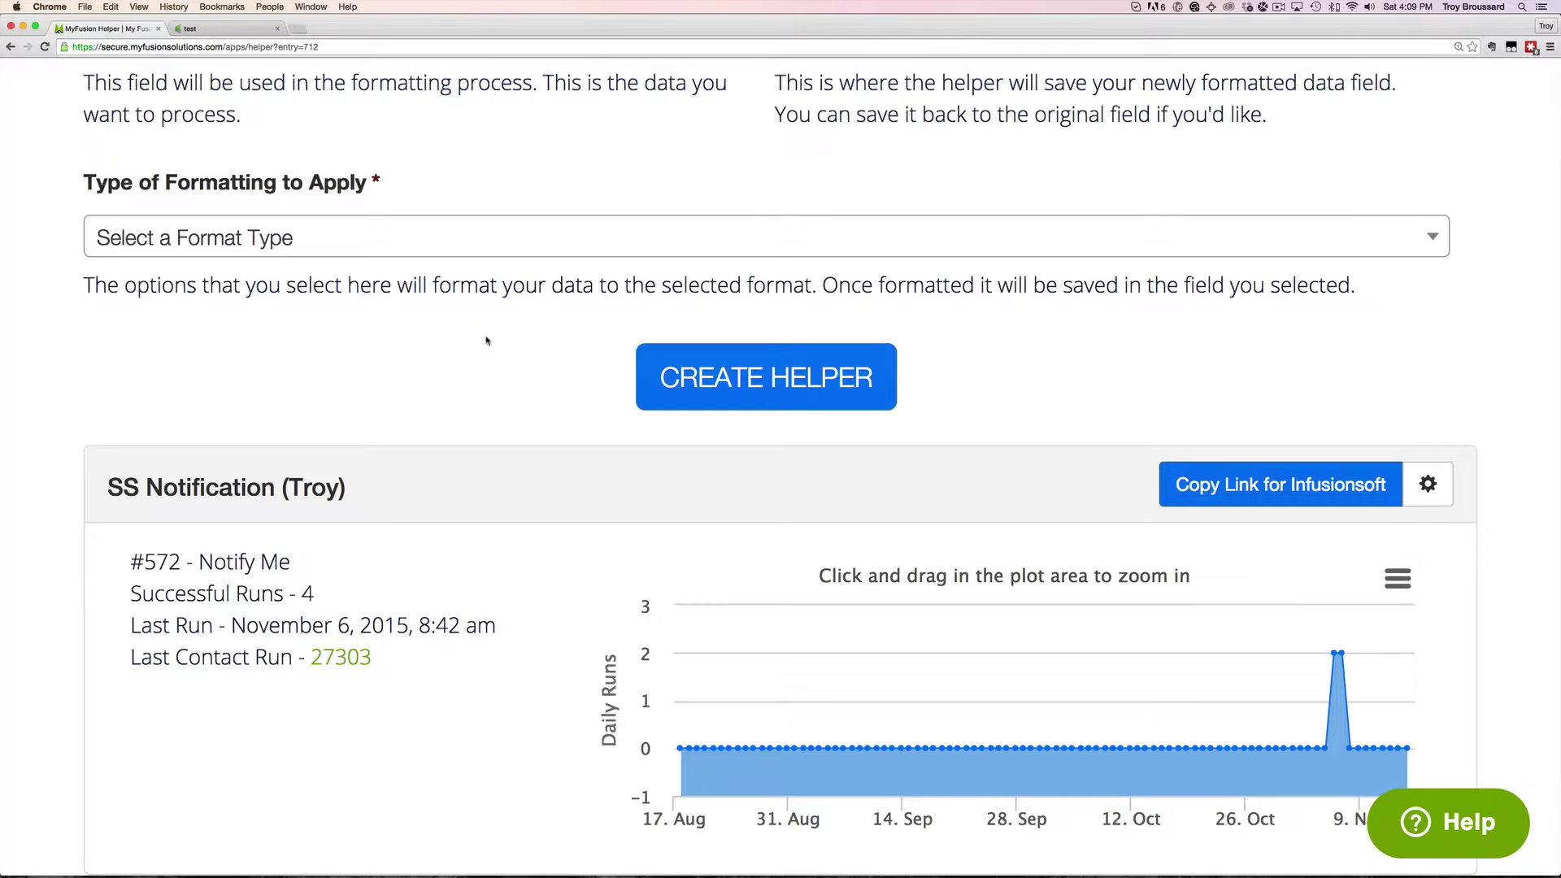
- Choose FirstName as both the data to edit and the field where the formatted result is saved
scroll(486, 340, "up", 5)
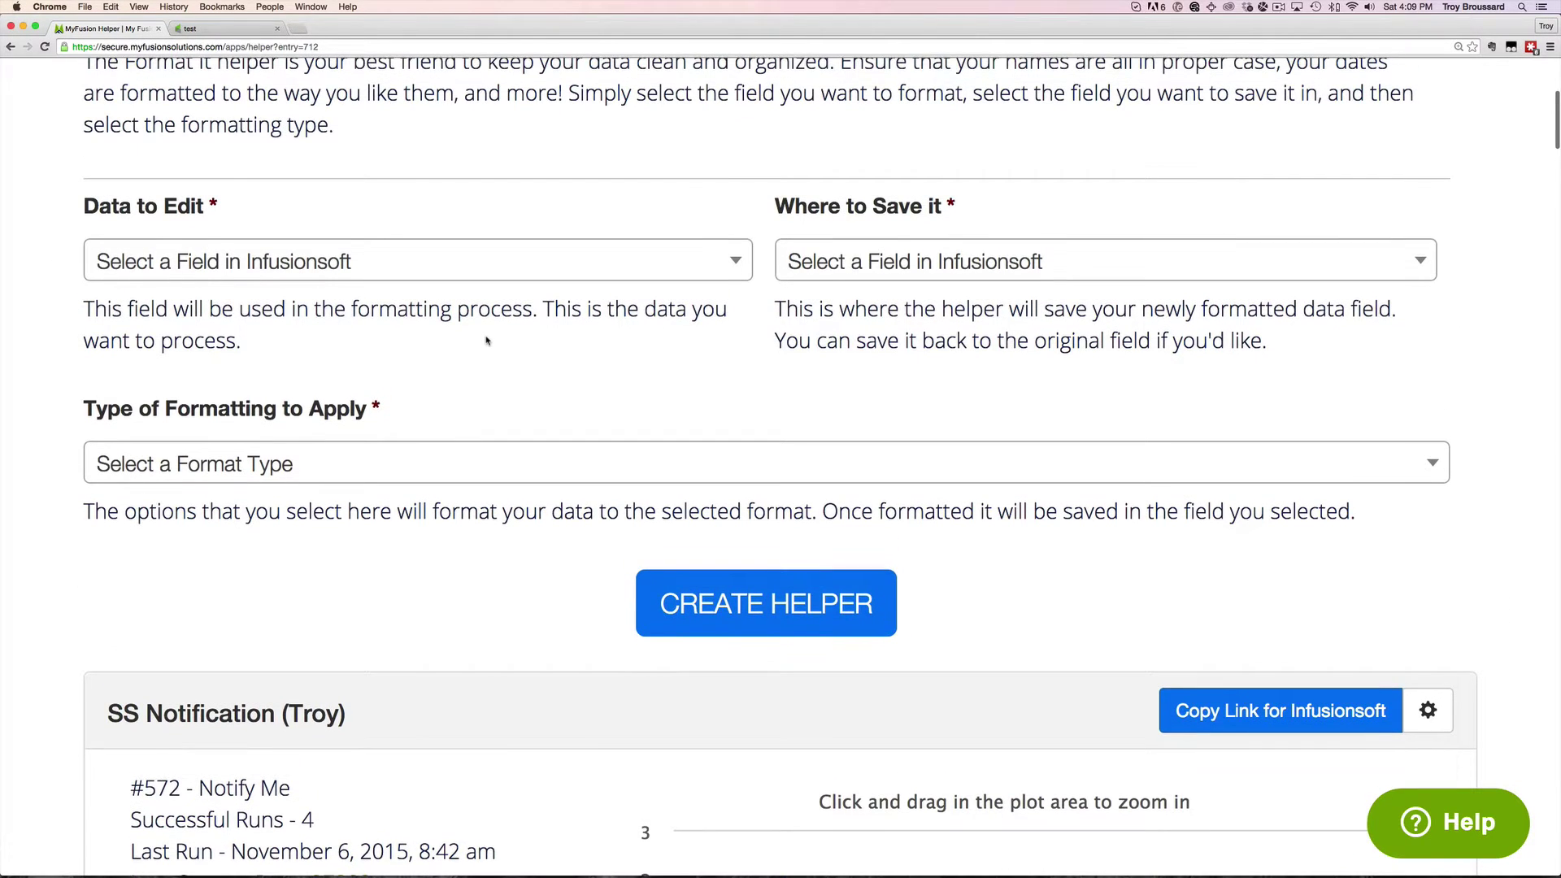
left_click(332, 264)
left_click(308, 460)
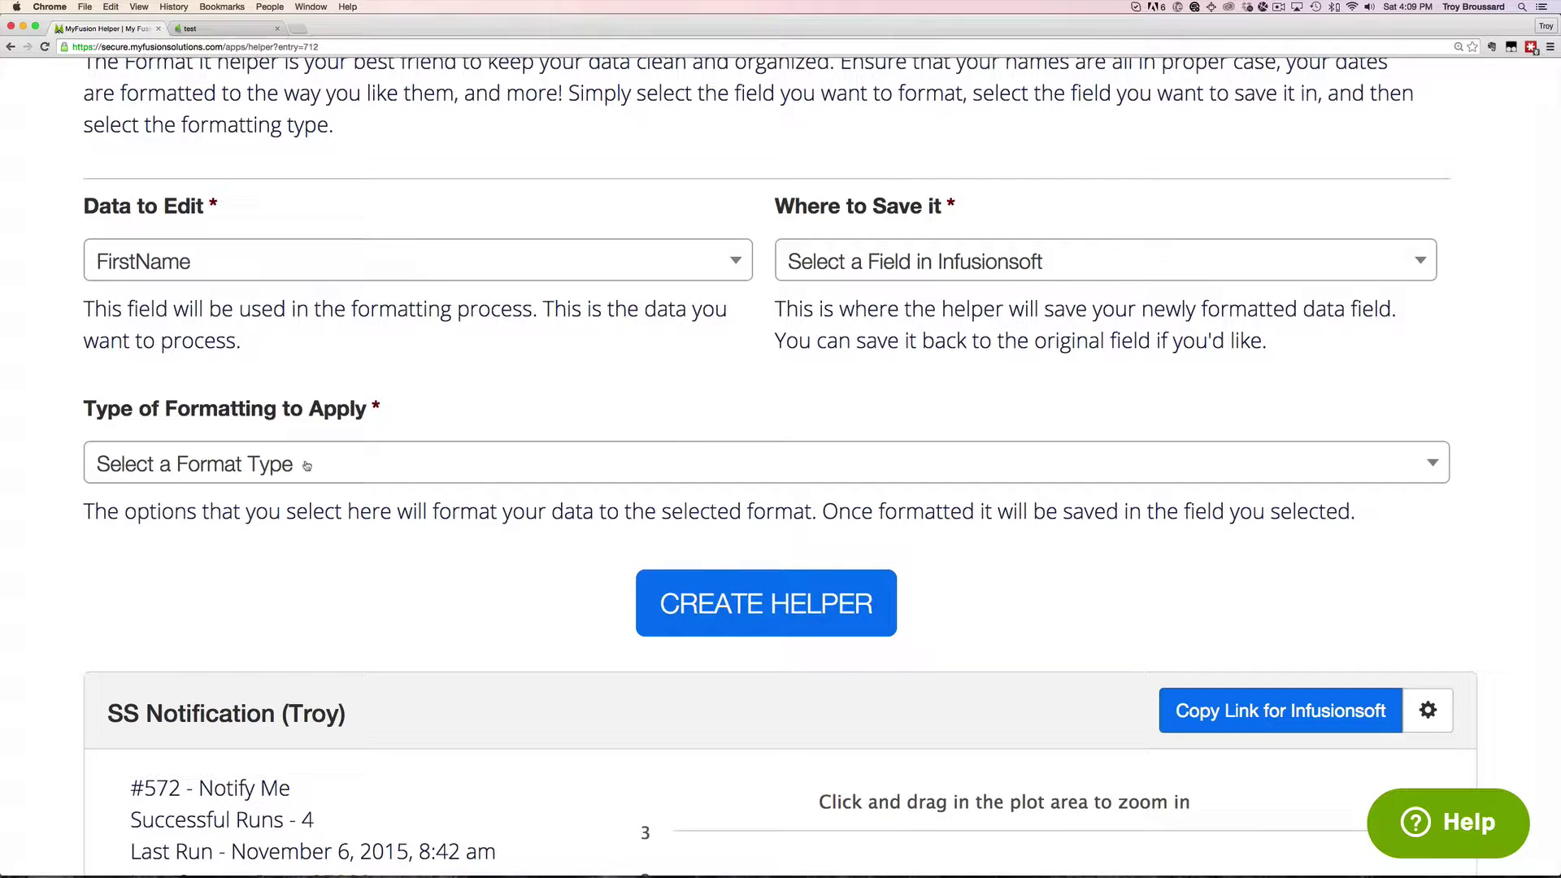
left_click(882, 254)
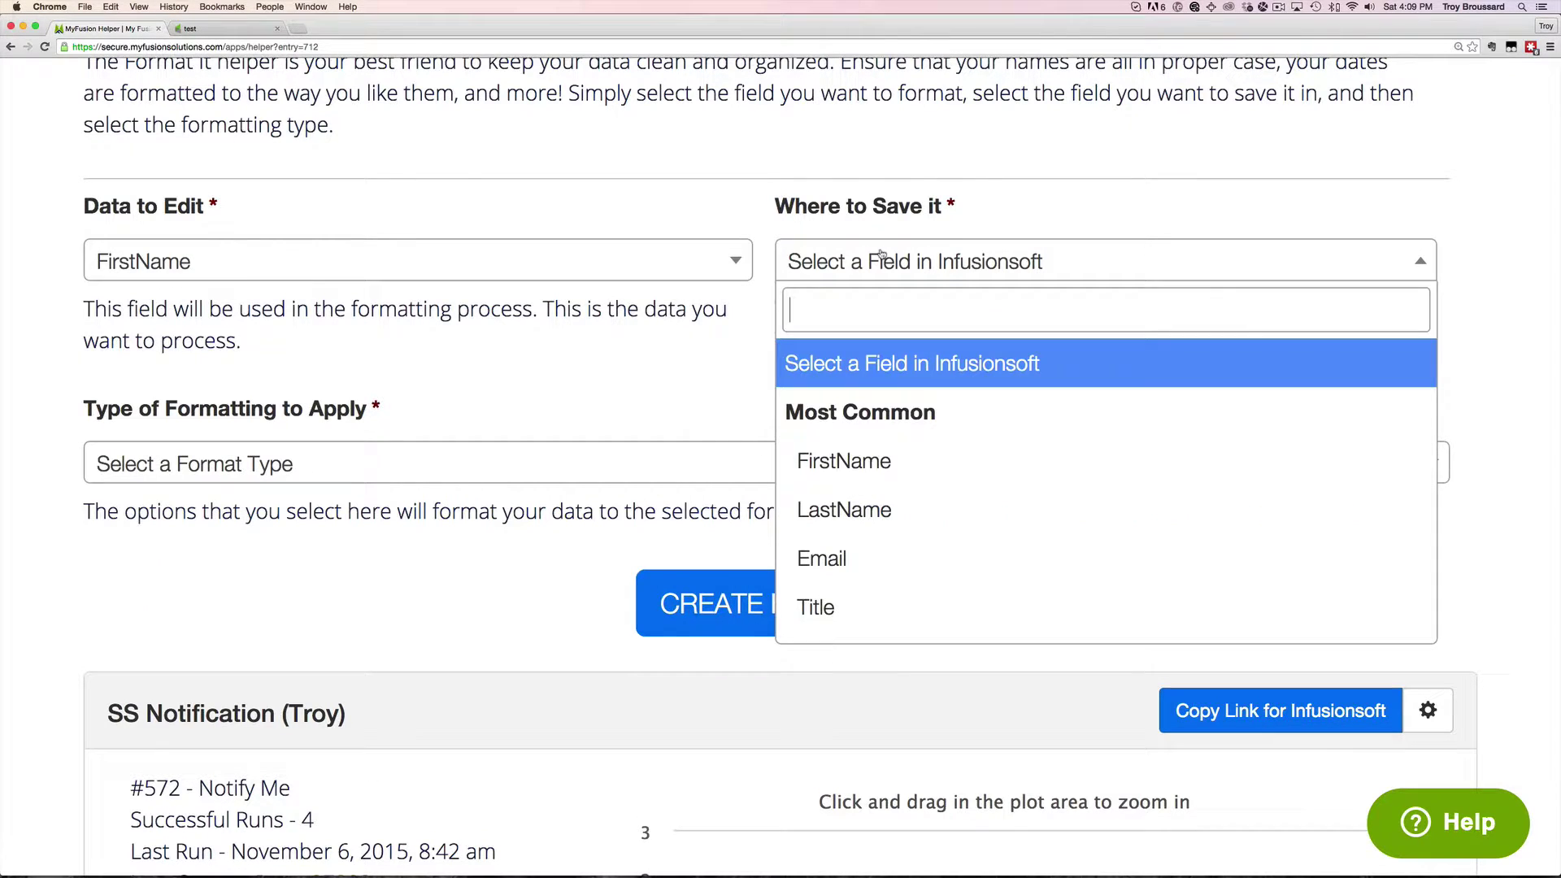
left_click(871, 475)
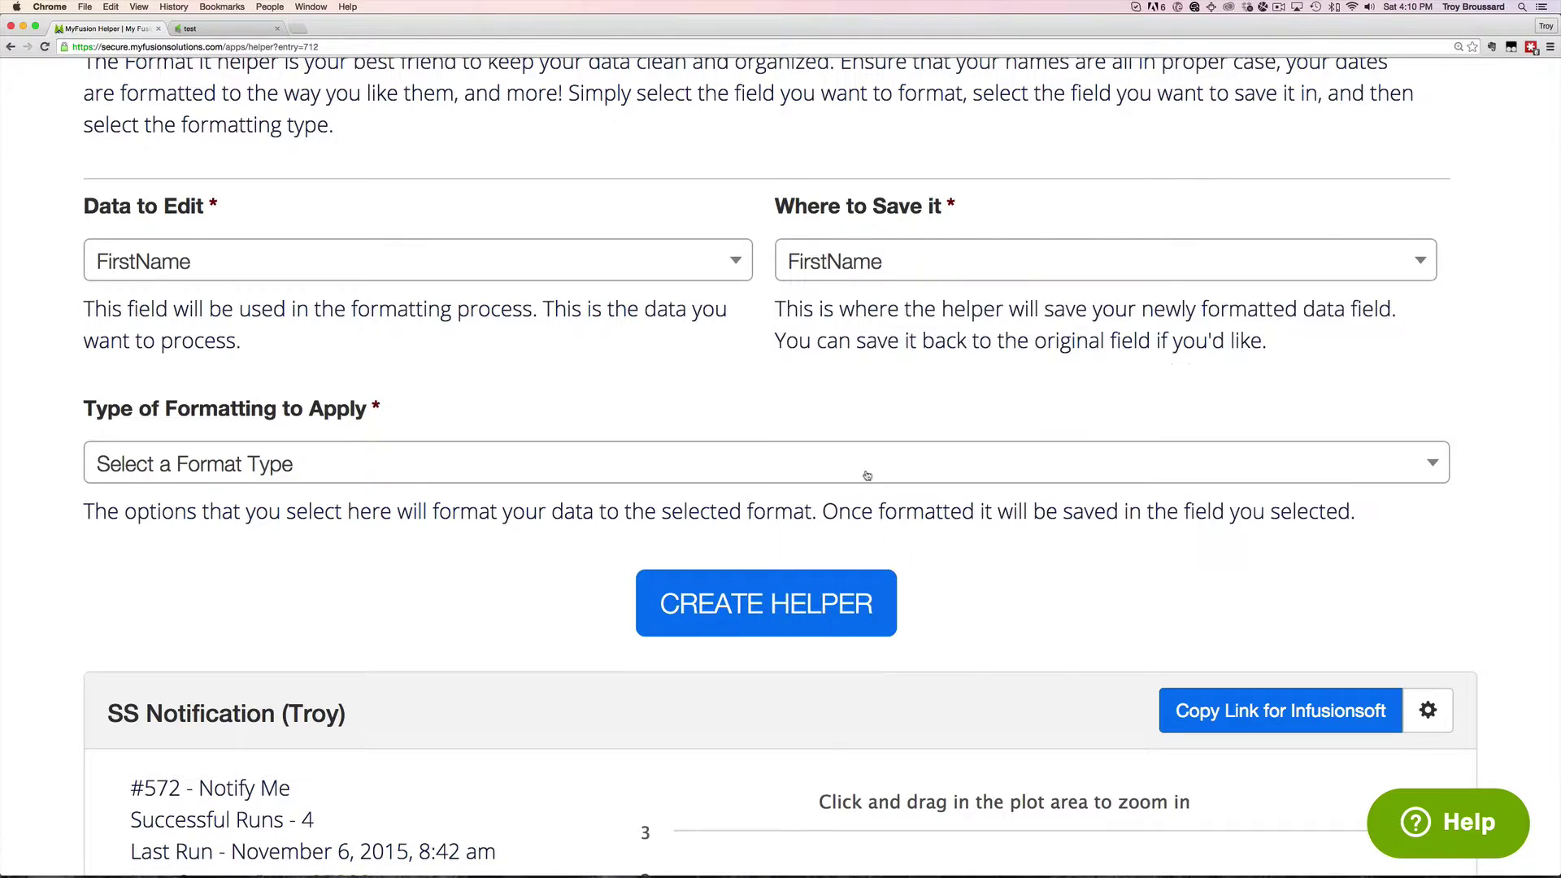
- Set the formatting type to First Letter Cap Words and create the Format It Helper Demo helper
left_click(440, 466)
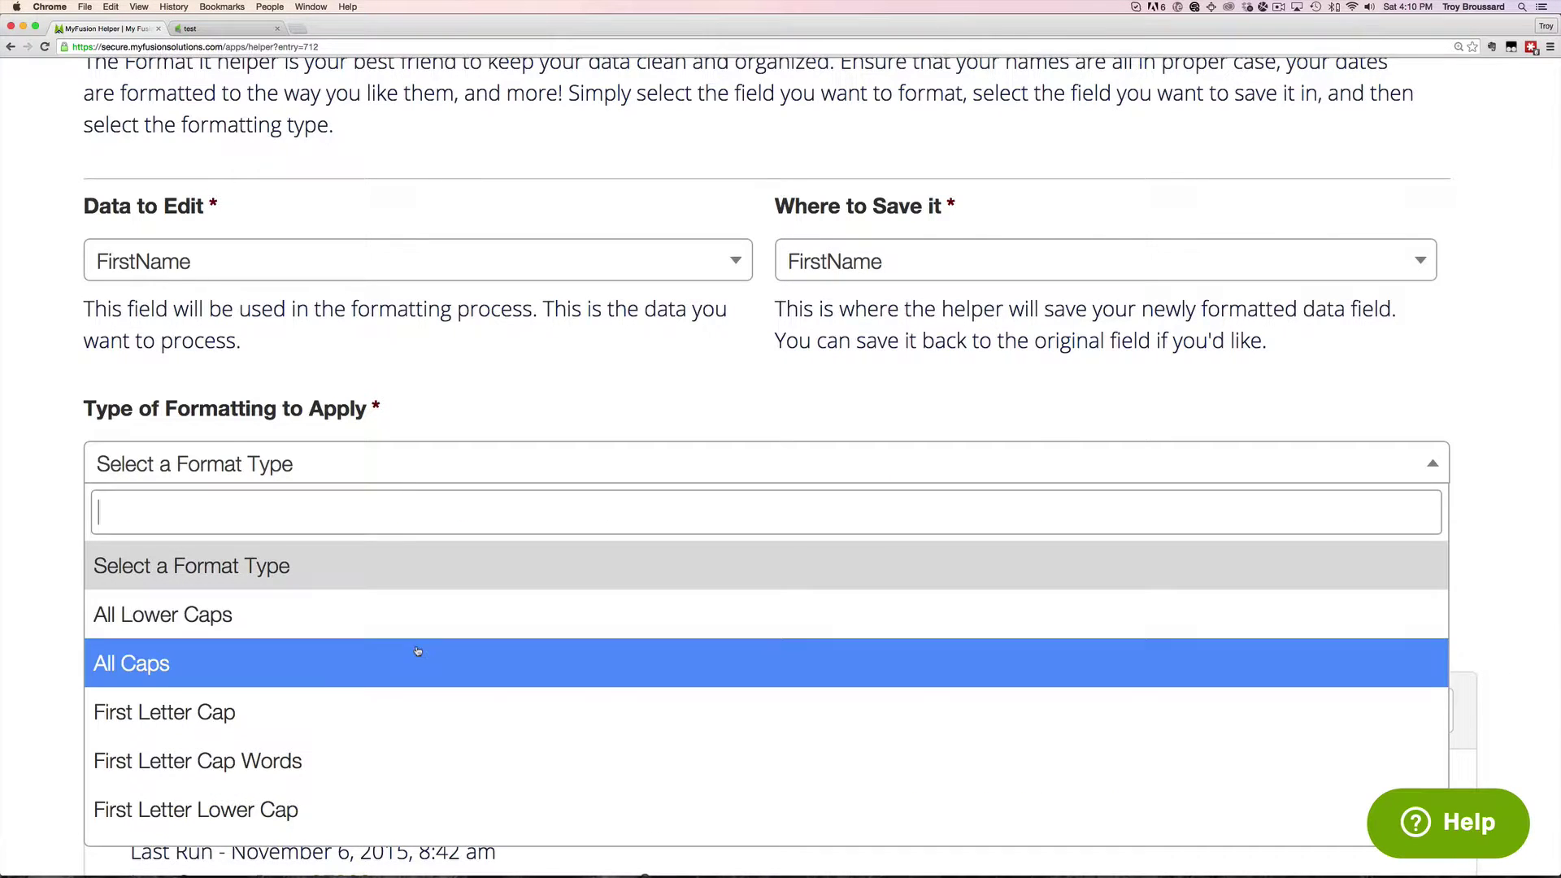
left_click(390, 759)
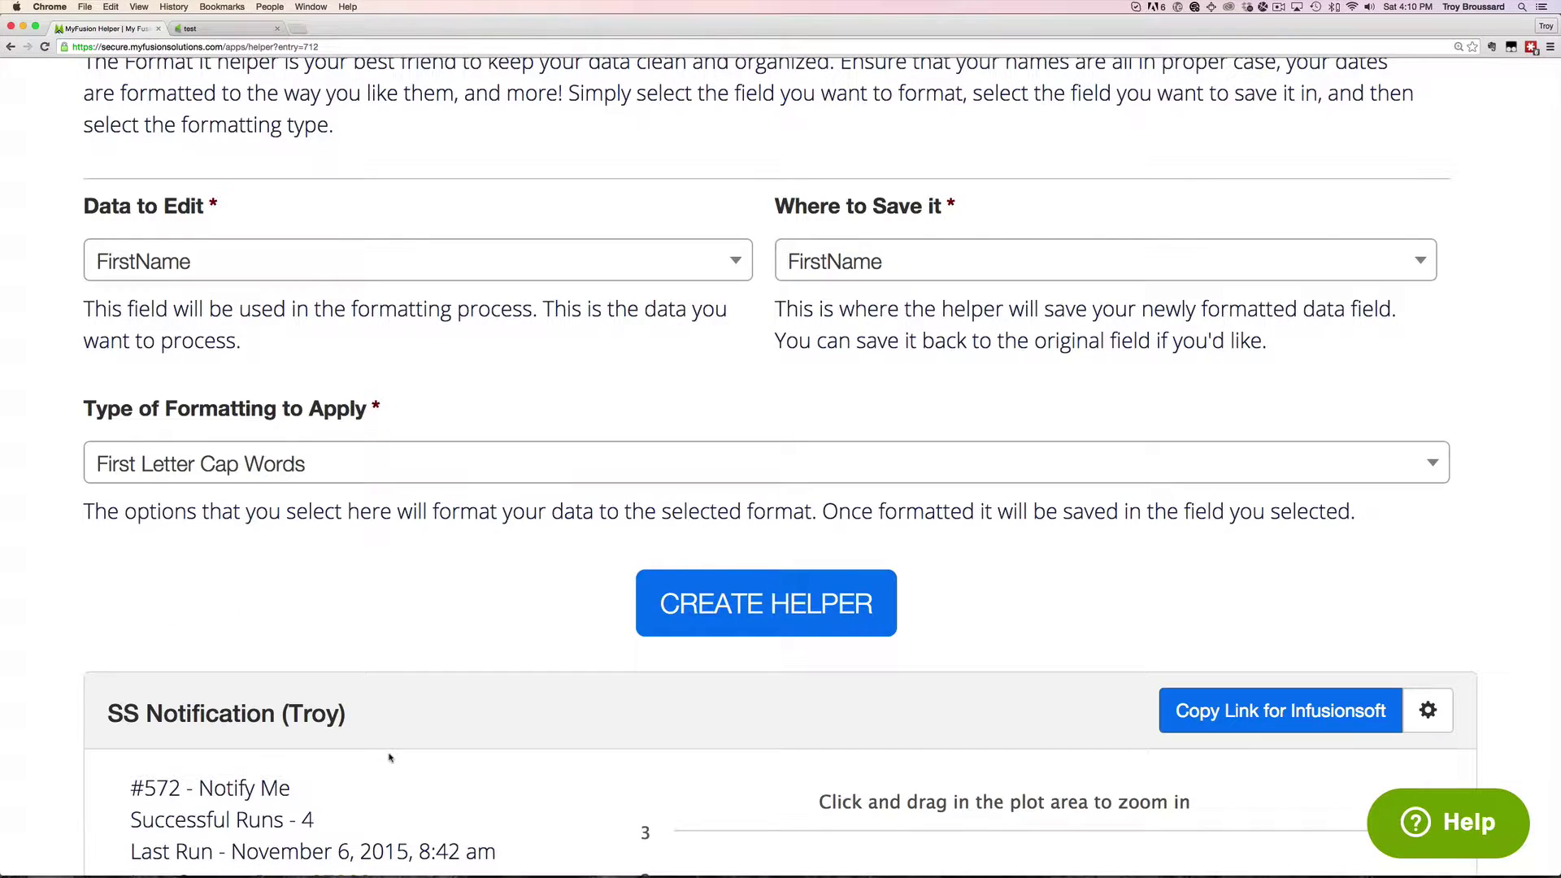
scroll(526, 613, "down", 3)
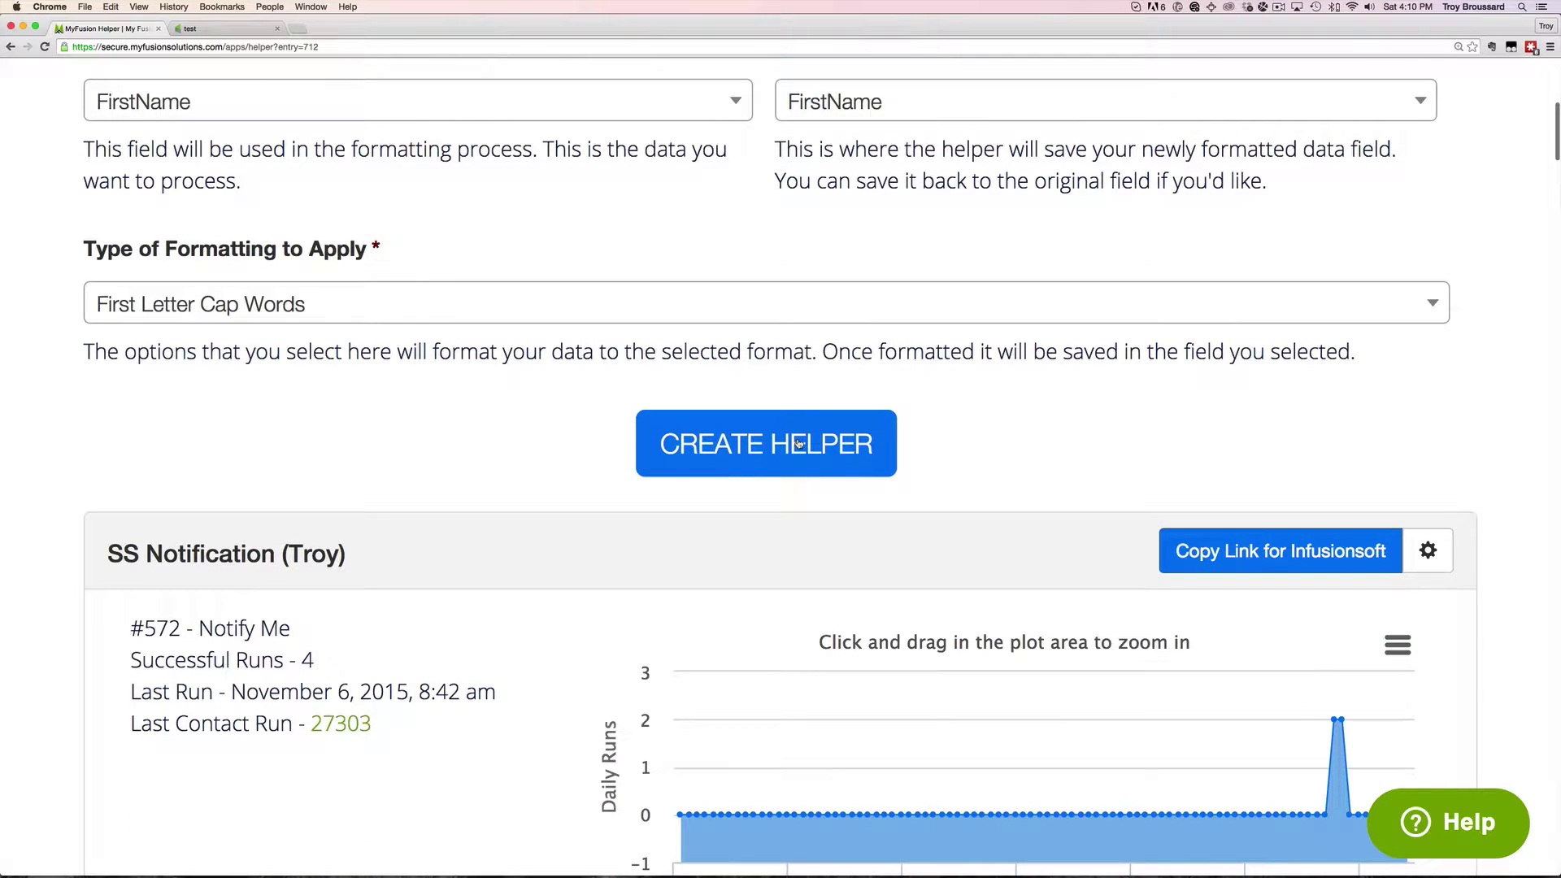
left_click(799, 443)
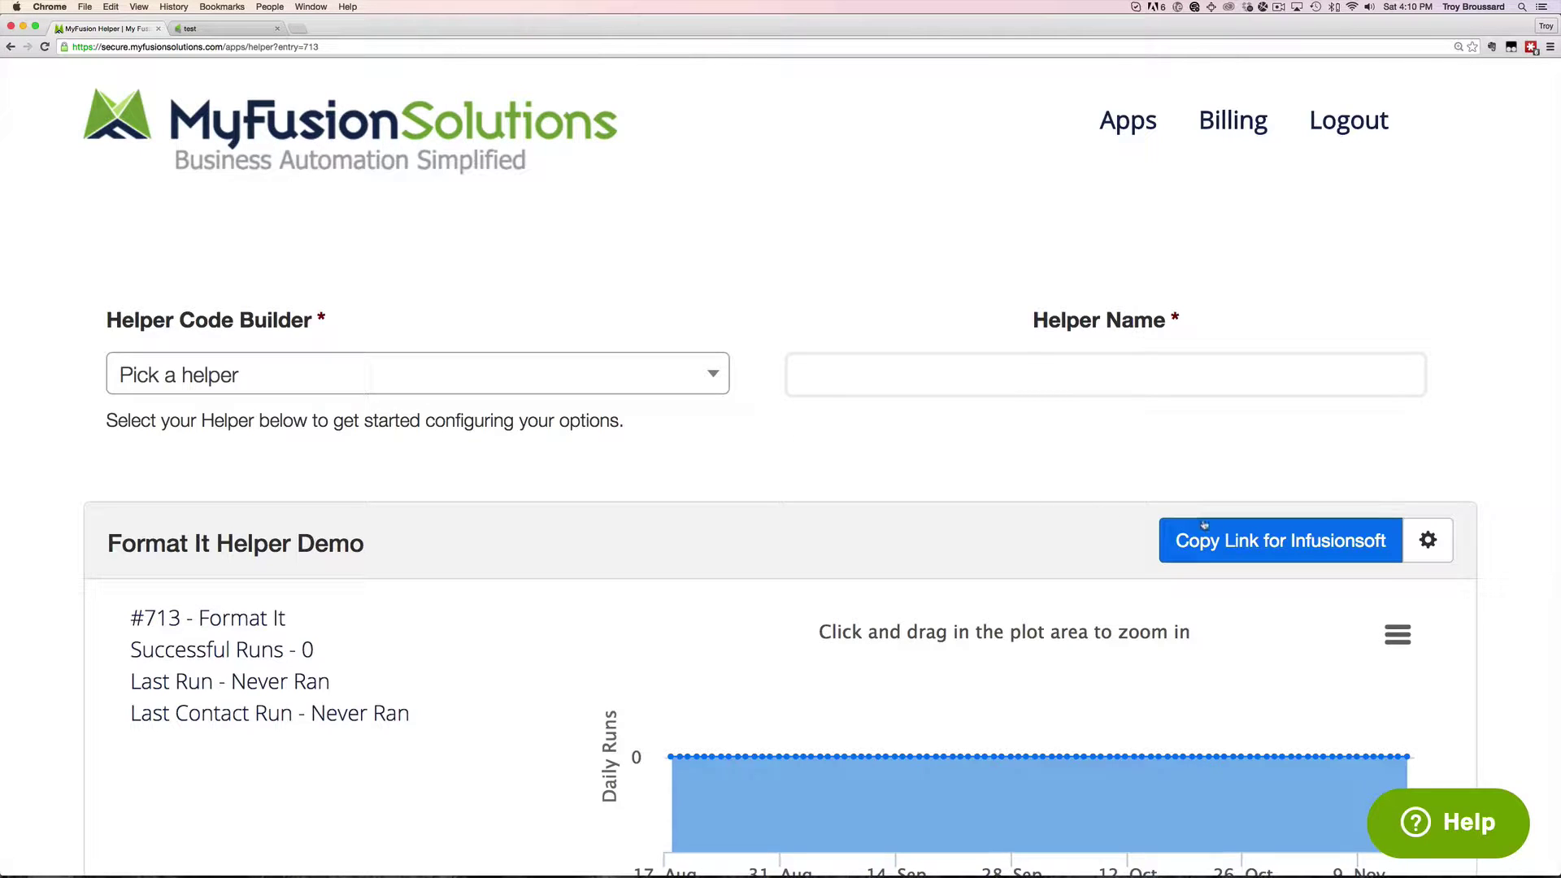
- Copy the Format It Helper Demo link into the POST URL of the Infusionsoft campaign's Format It HTTP post and return to the sequence
left_click(1228, 537)
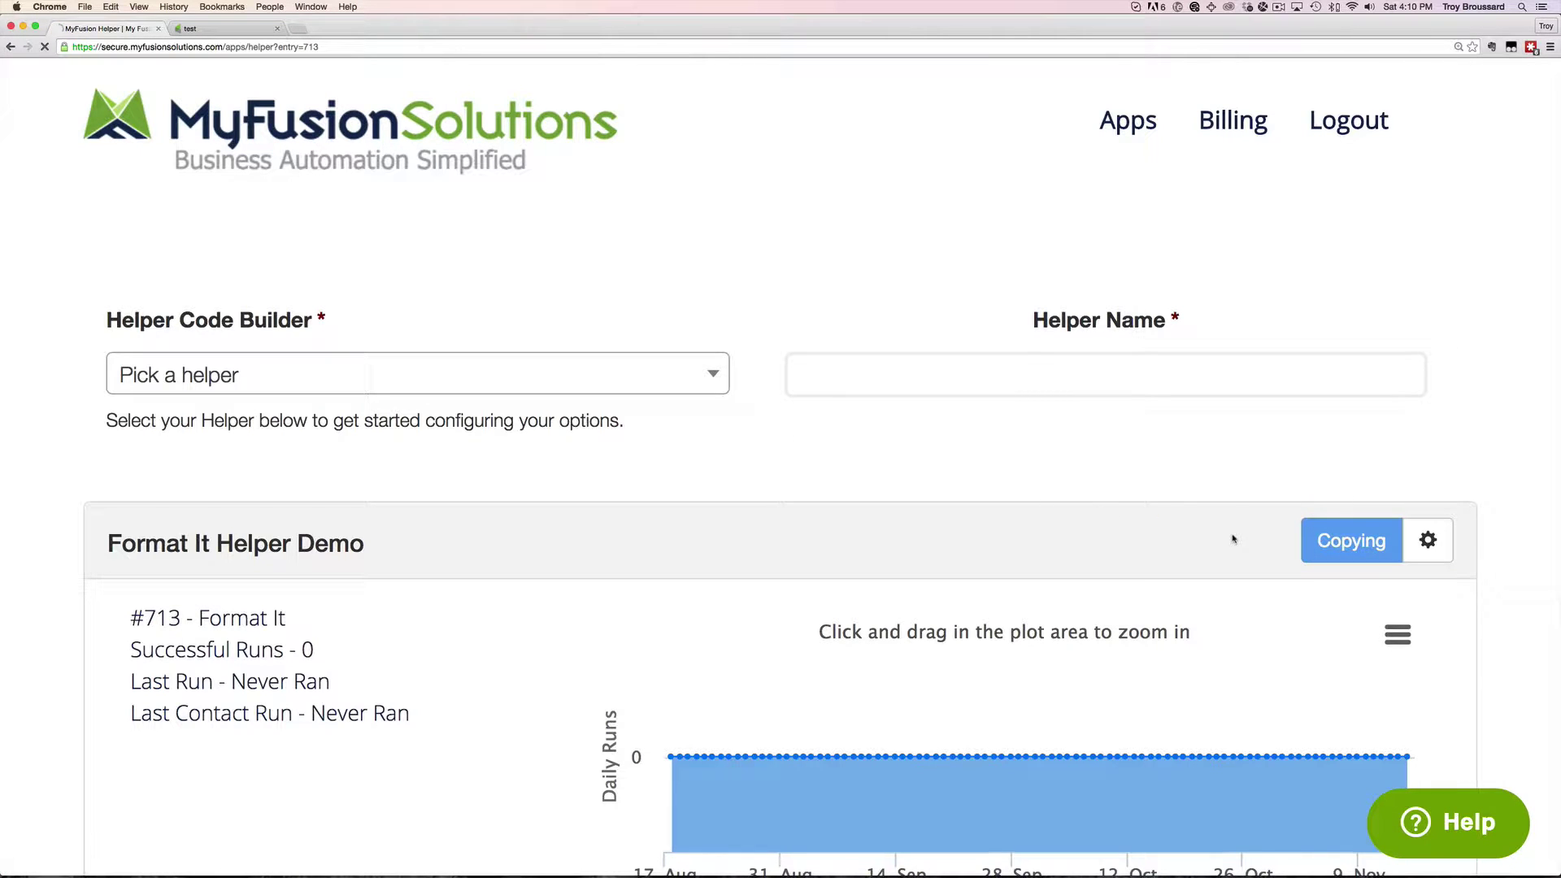
left_click(236, 30)
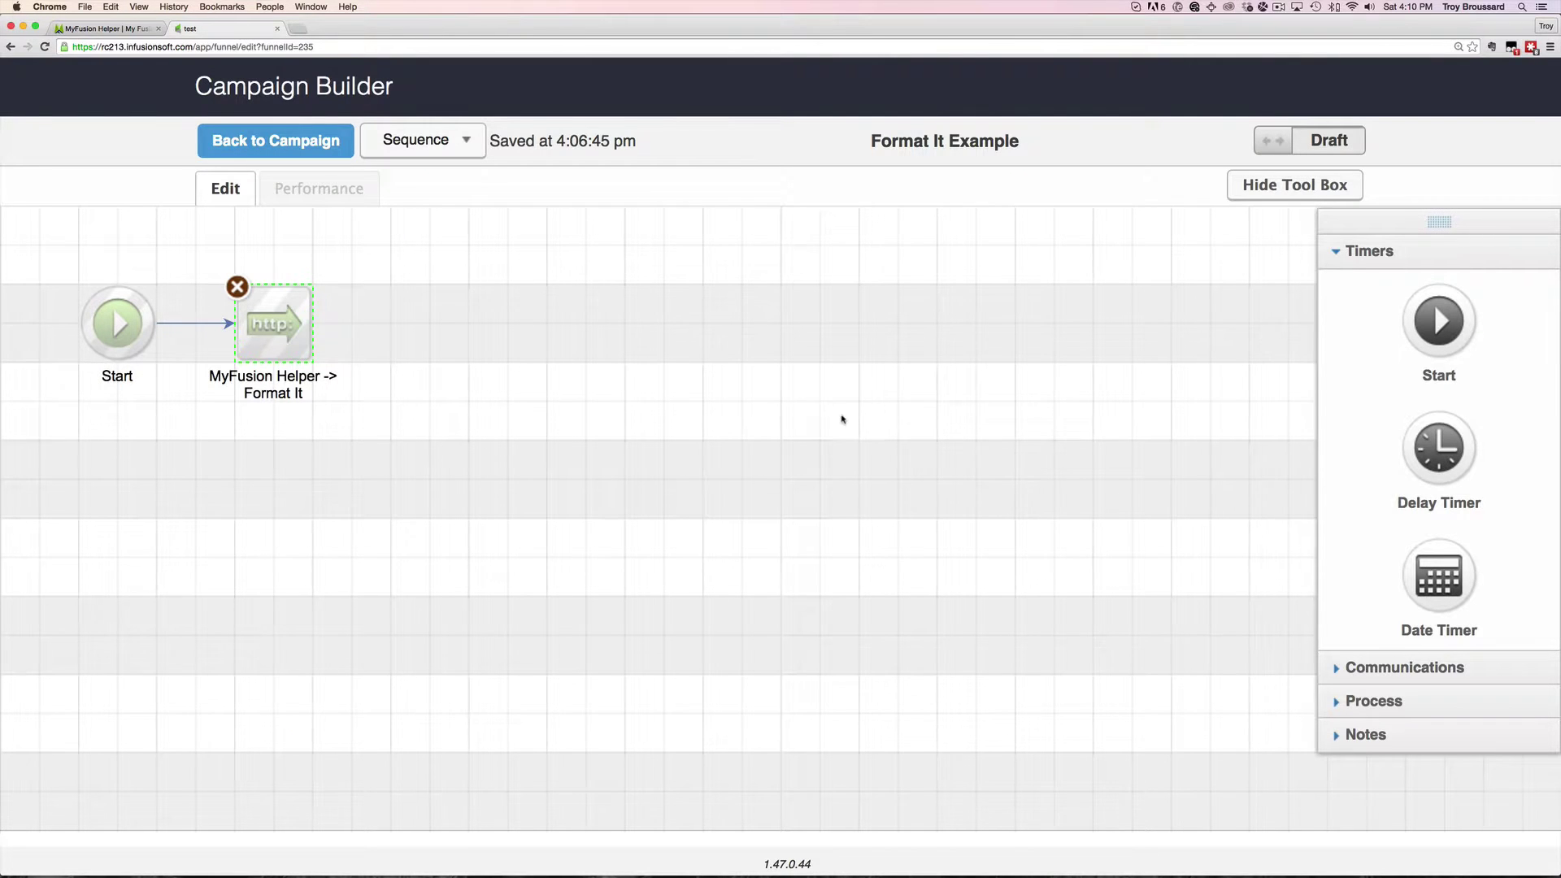
double_click(281, 322)
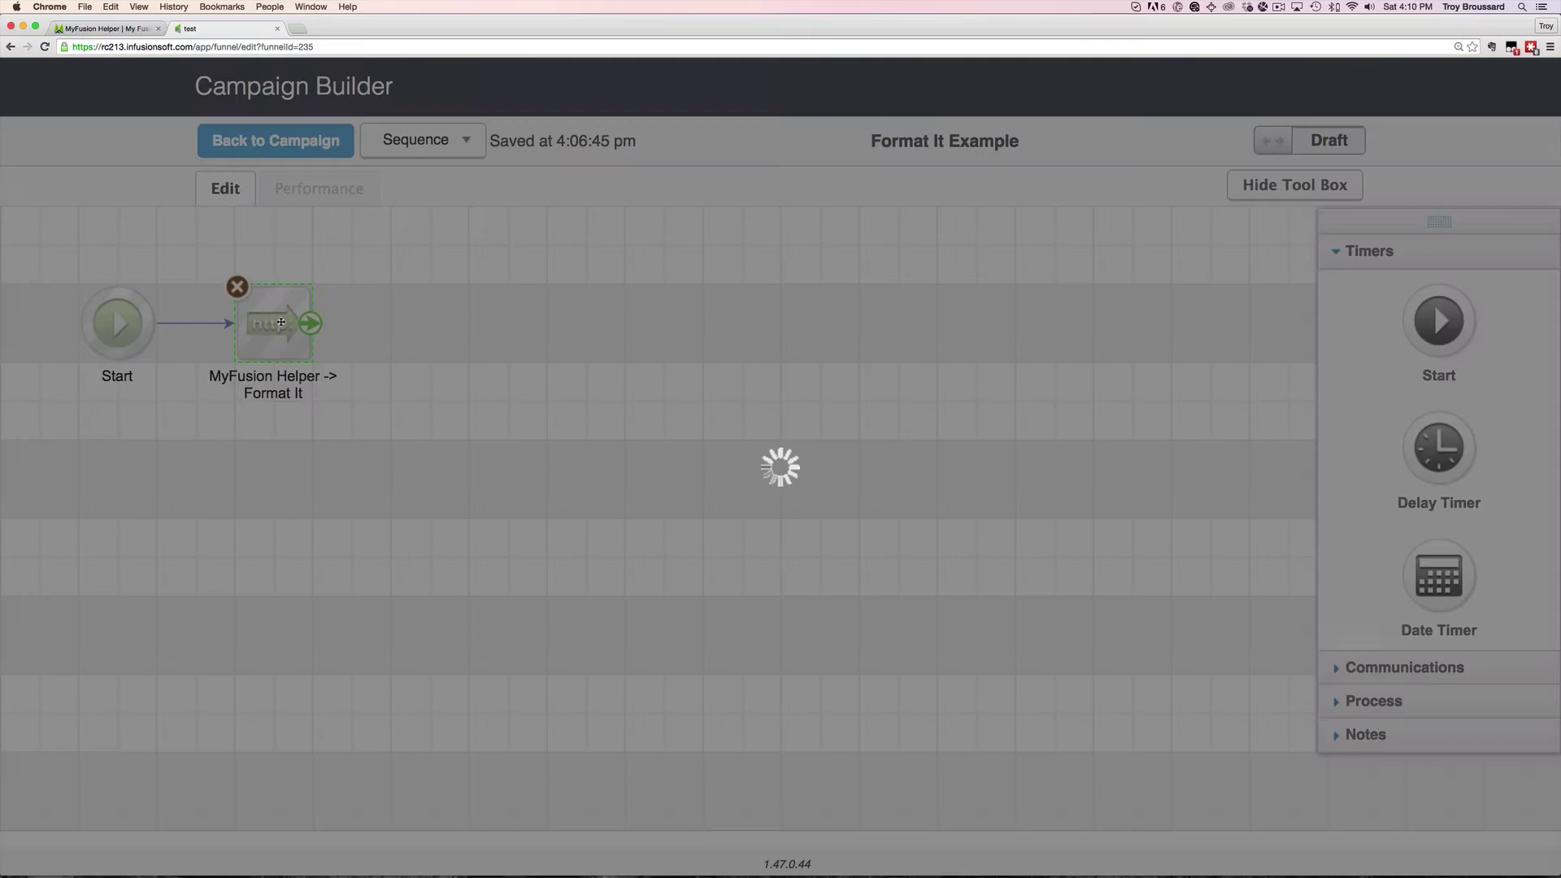
triple_click(747, 238)
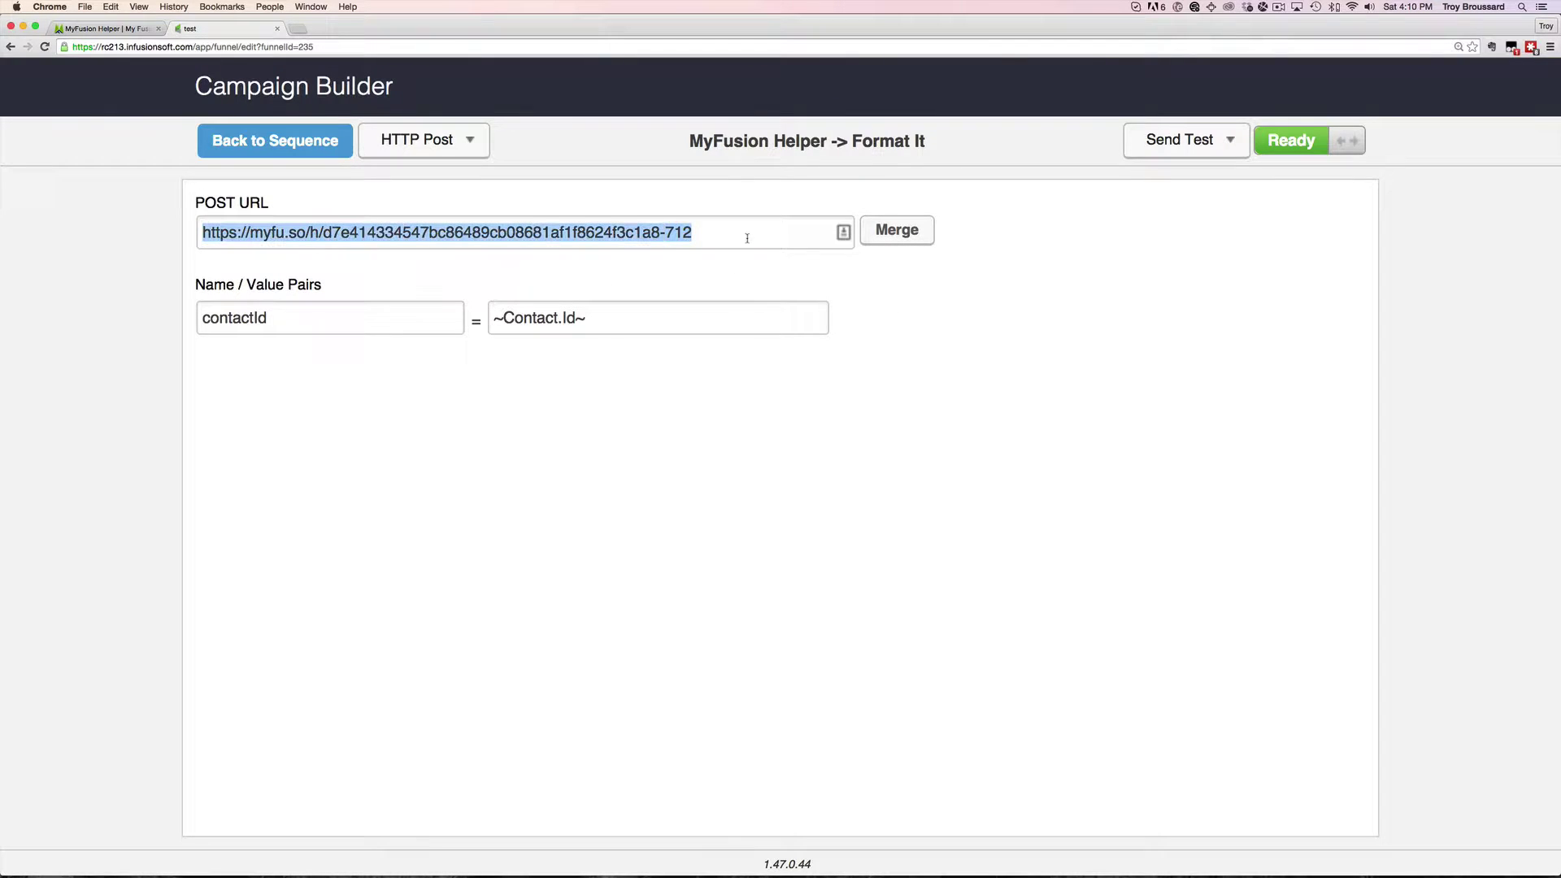
key("cmd+v")
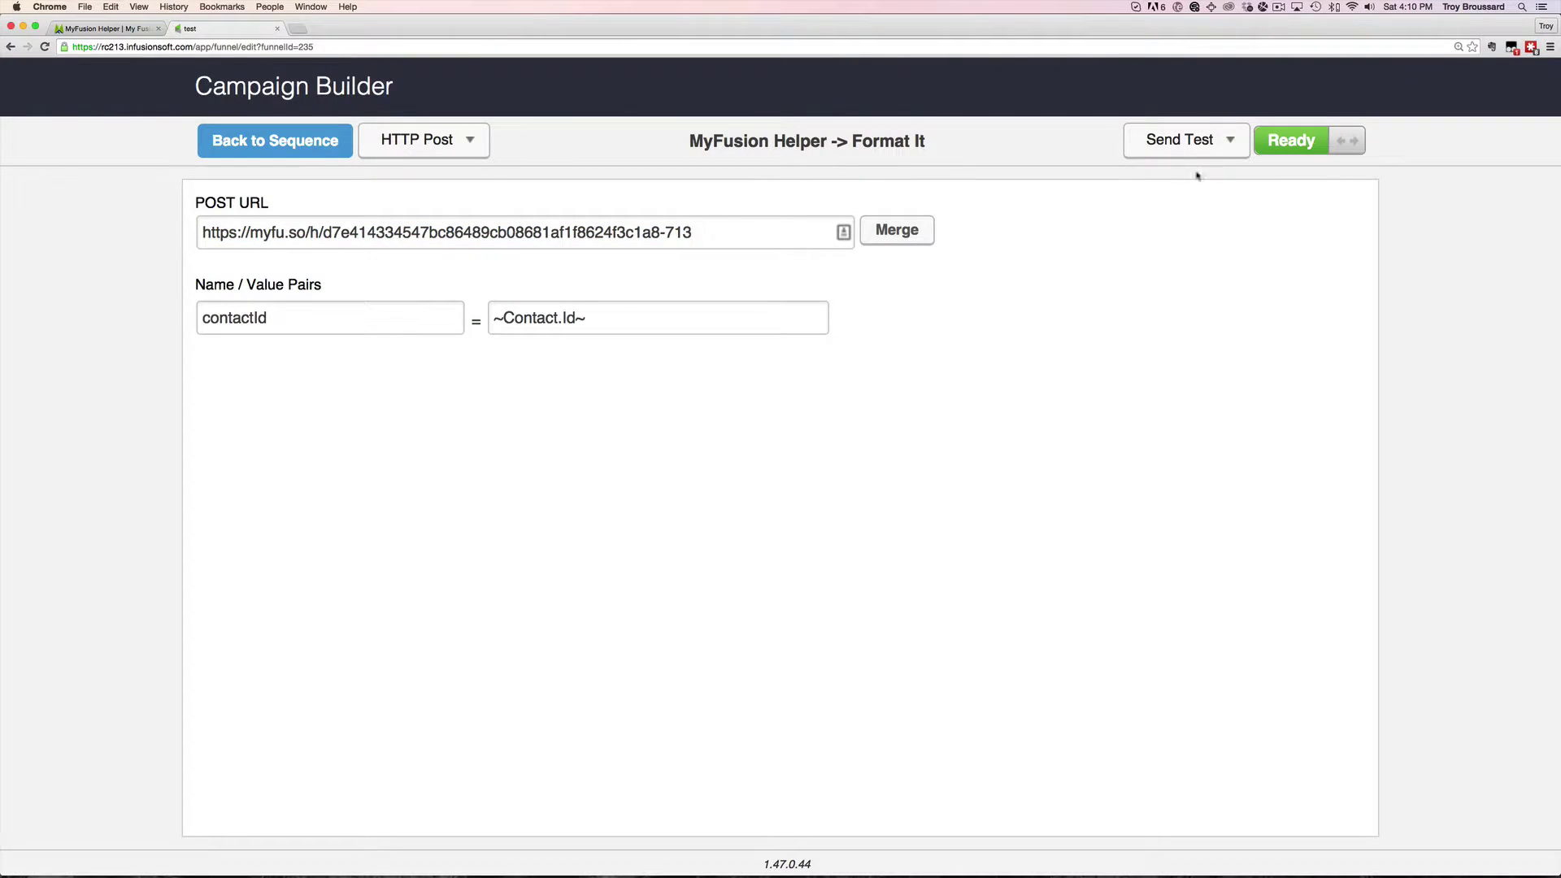
left_click(290, 152)
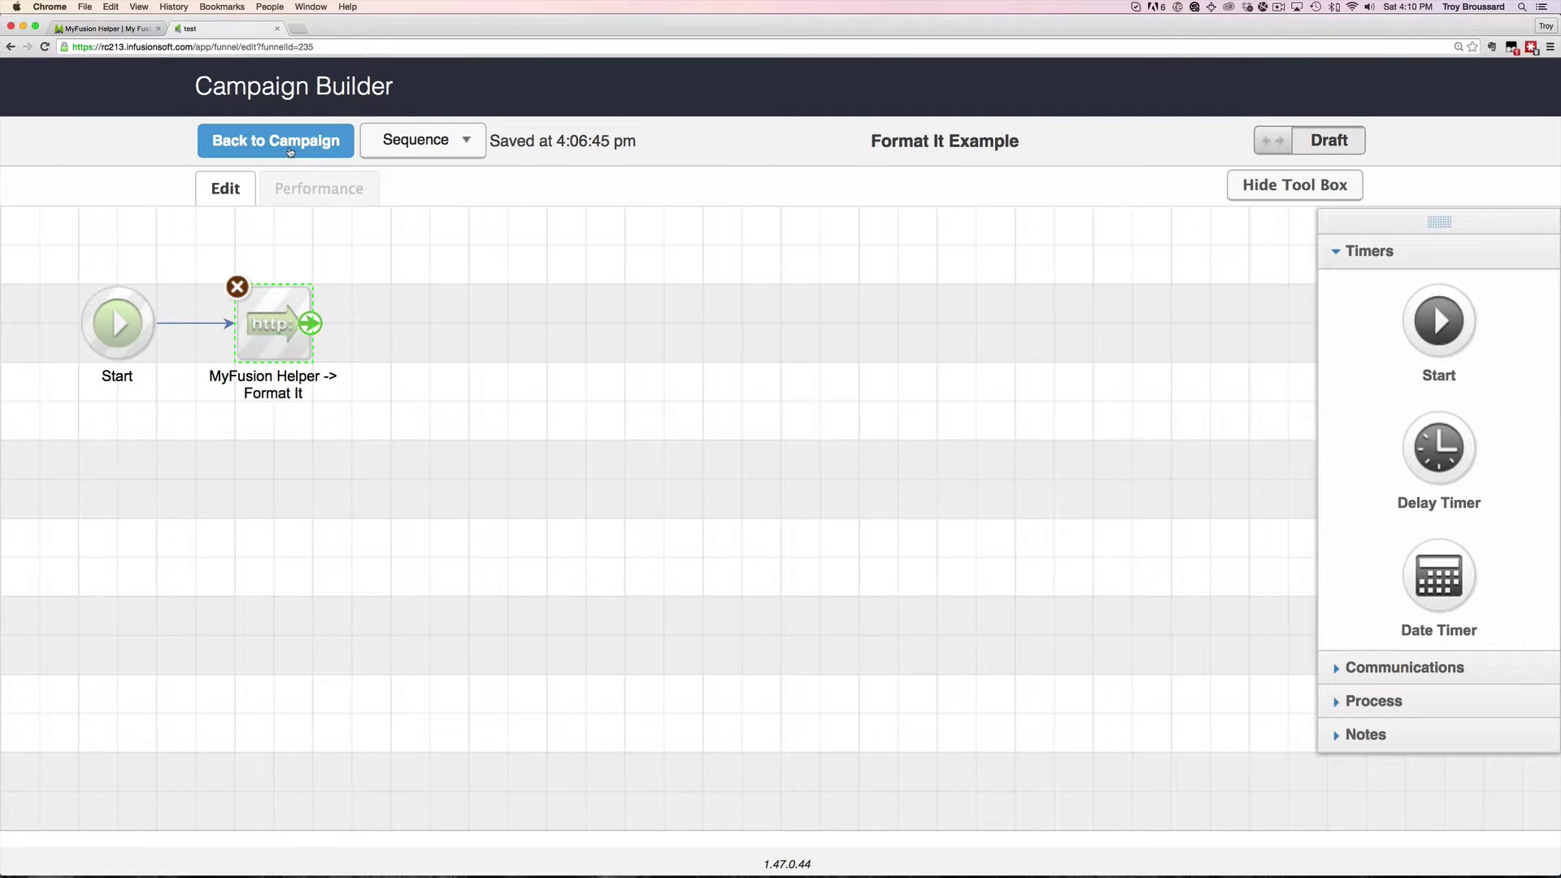